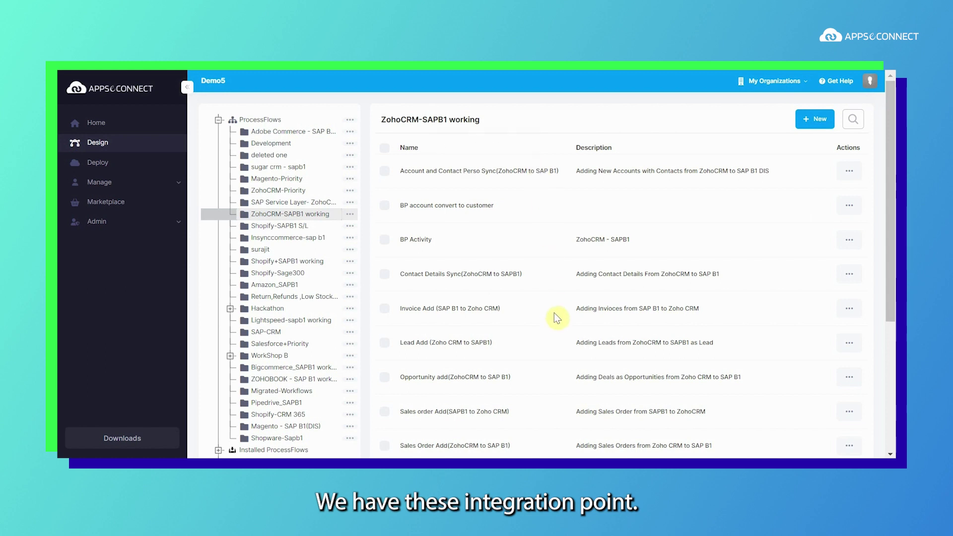
Step: Open the Opportunity add(ZohoCRM to SAP B1) process flow from the ZohoCRM-SAPB1 working package for editing
scroll(558, 318, "down", 5)
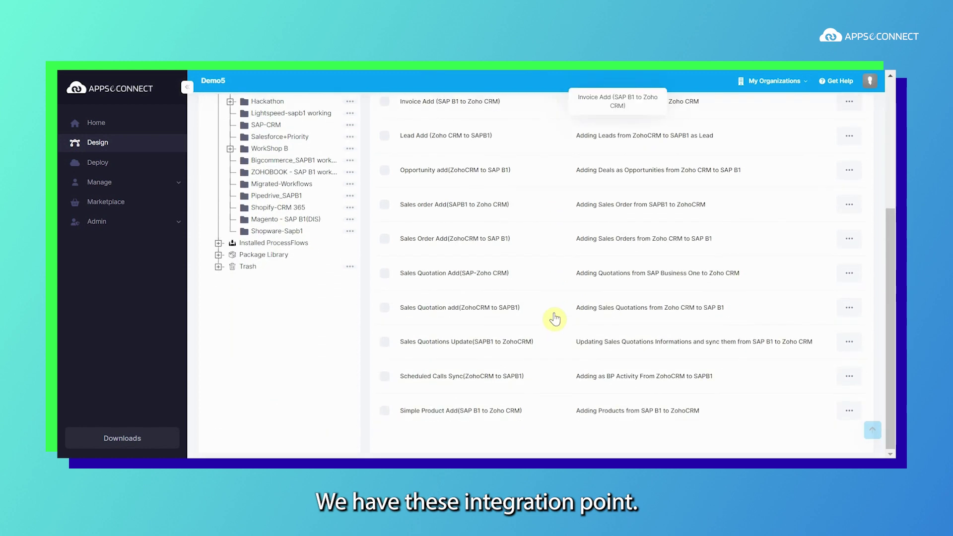
scroll(554, 319, "up", 4)
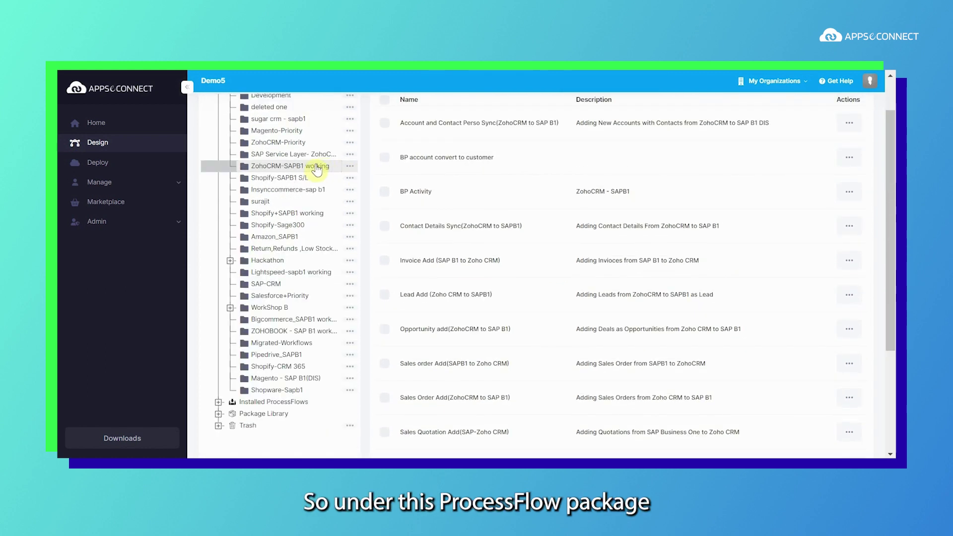
scroll(558, 327, "down", 2)
scroll(560, 328, "down", 1)
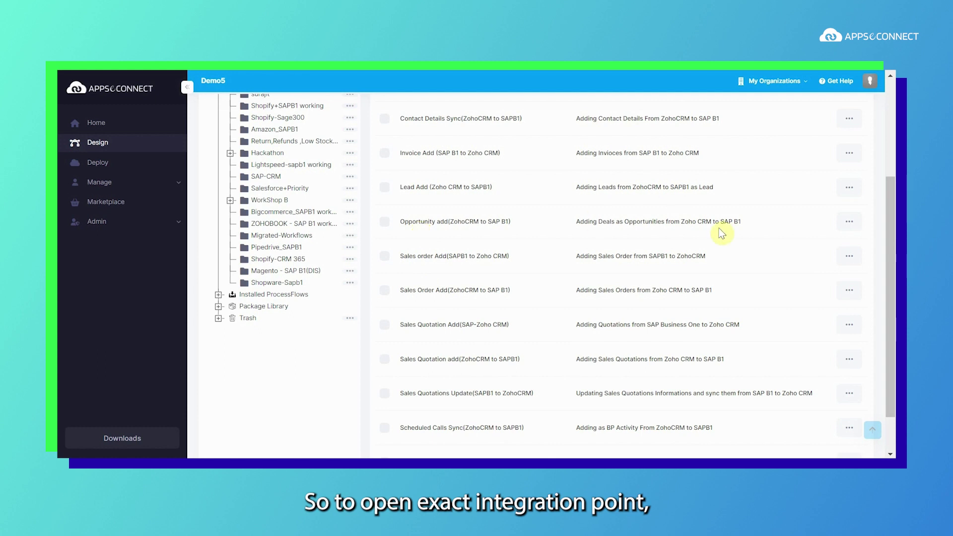
left_click(850, 223)
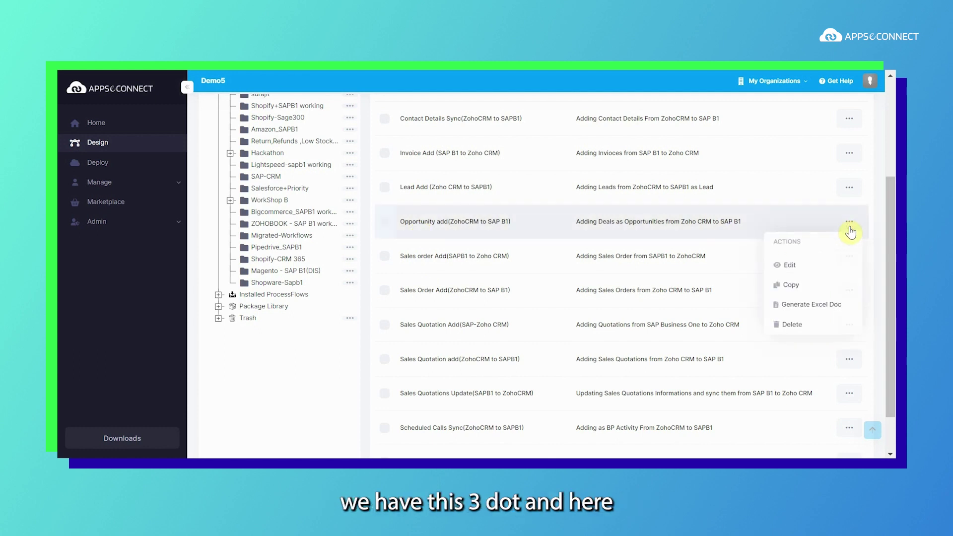
left_click(785, 269)
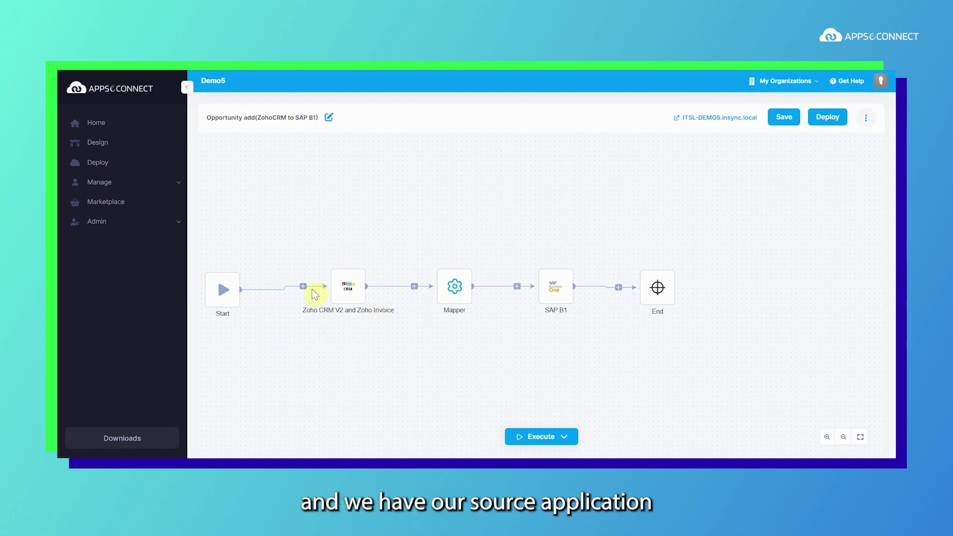
Step: Examine the apps and built-in features that can be inserted between the Start and Zoho CRM nodes
mouse_move(557, 274)
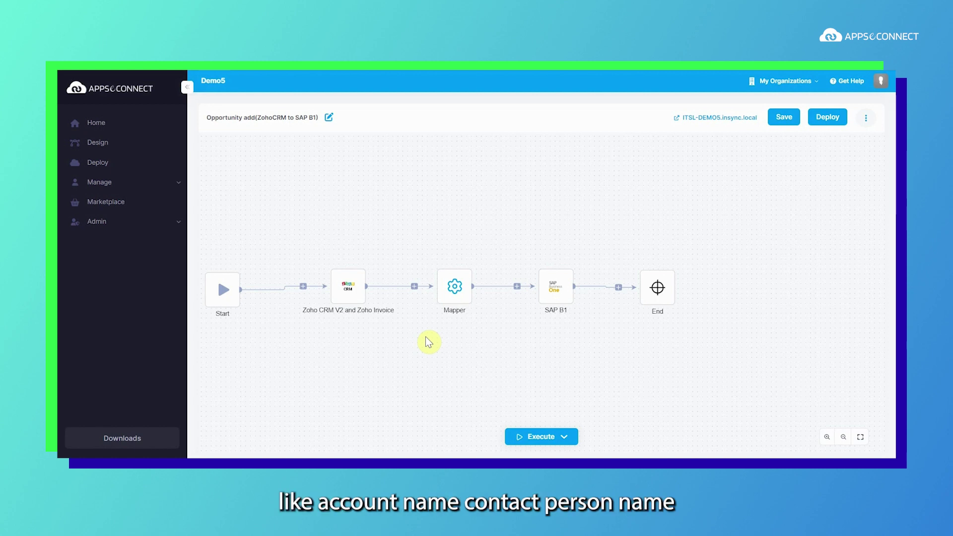
left_click(302, 287)
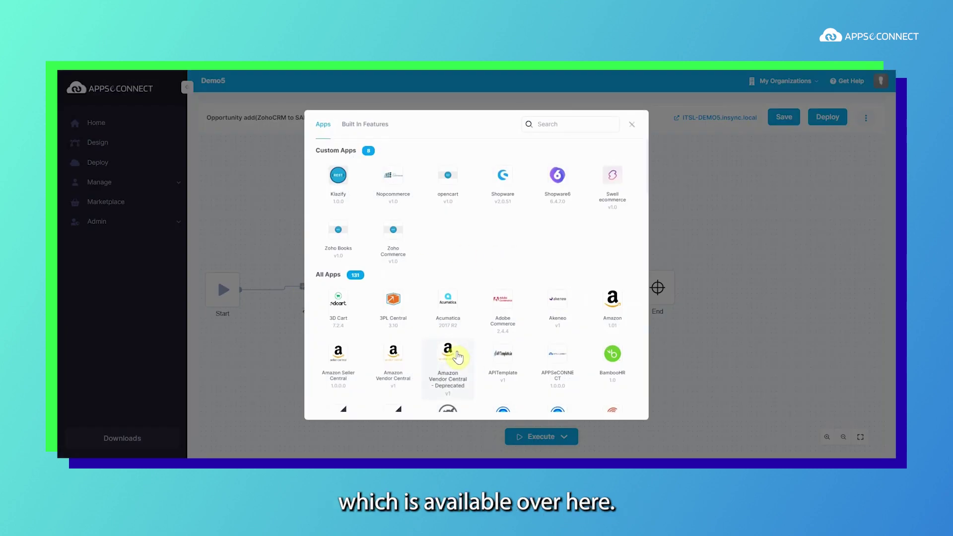
scroll(457, 356, "down", 3)
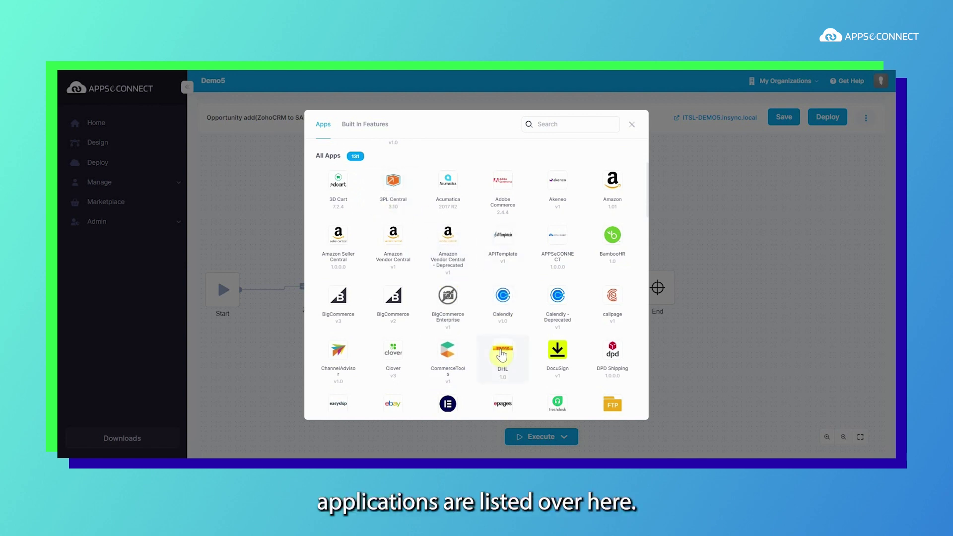
scroll(501, 360, "down", 2)
scroll(502, 356, "down", 2)
scroll(501, 355, "up", 10)
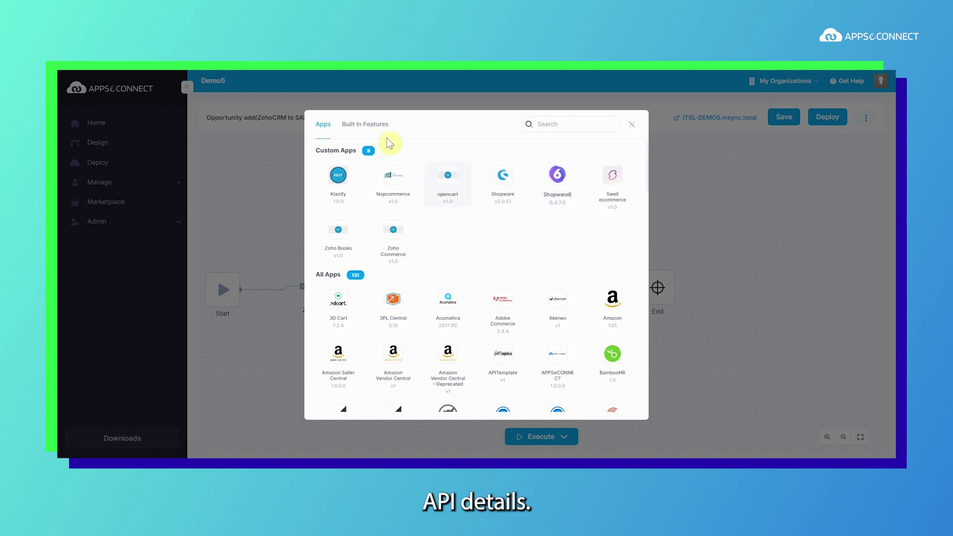
left_click(361, 128)
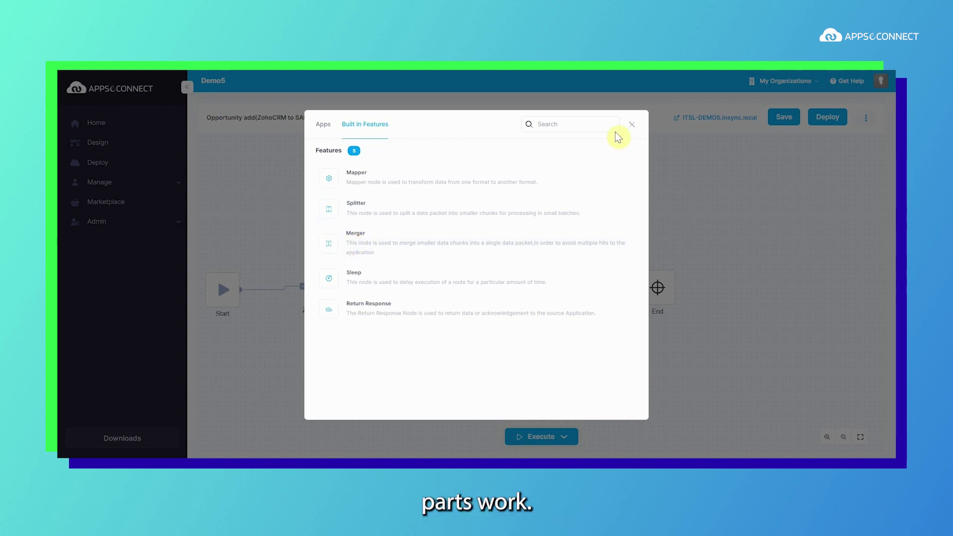
left_click(632, 125)
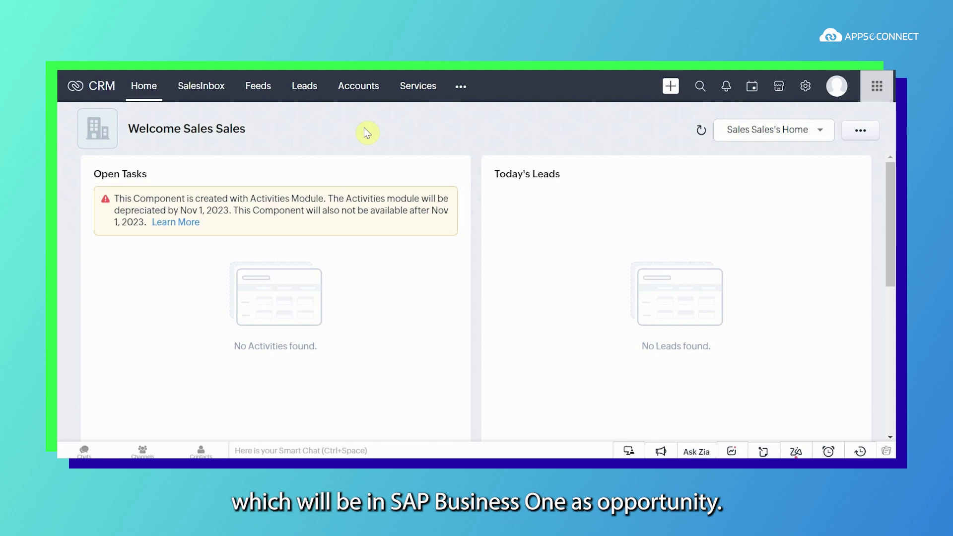
Step: Switch to Zoho CRM and start a new deal in the Deals module
left_click(302, 92)
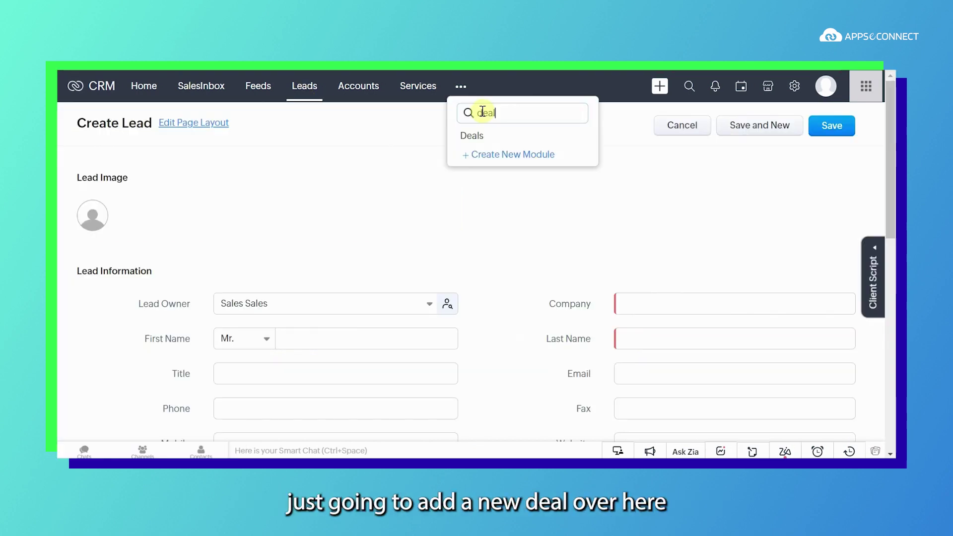
left_click(481, 134)
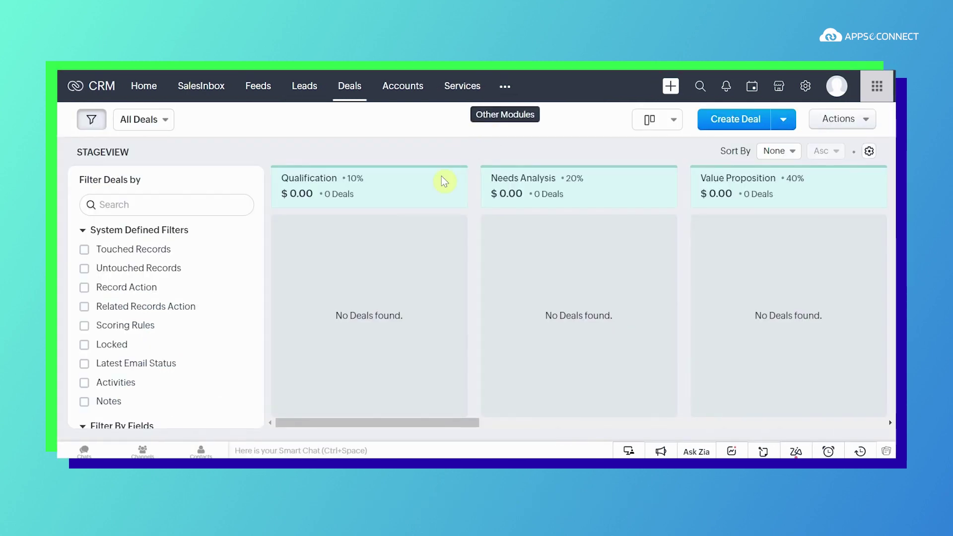
left_click(723, 121)
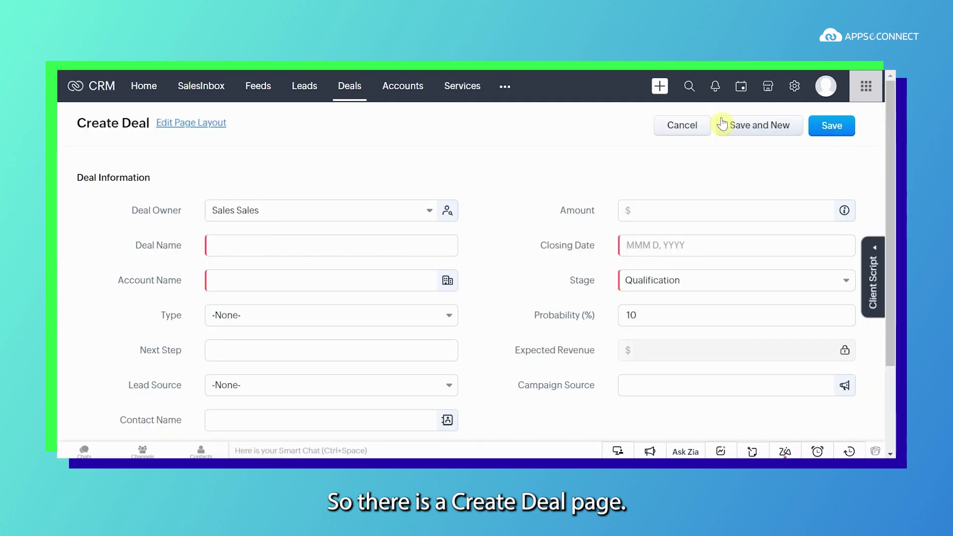
Step: Name the deal "UNT deal" and give it an amount of $10000 and a closing date of Aug 31, 2023
left_click(254, 238)
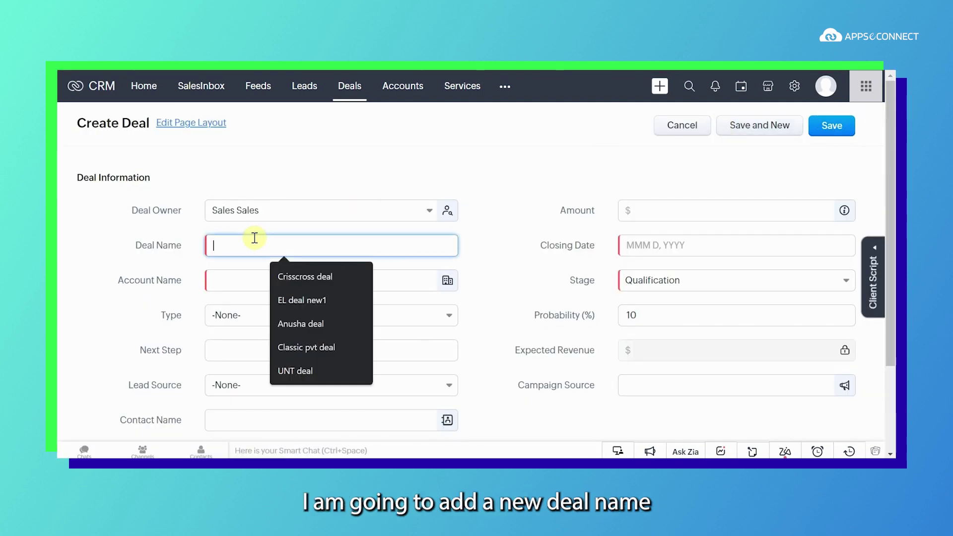
type("UNT deal")
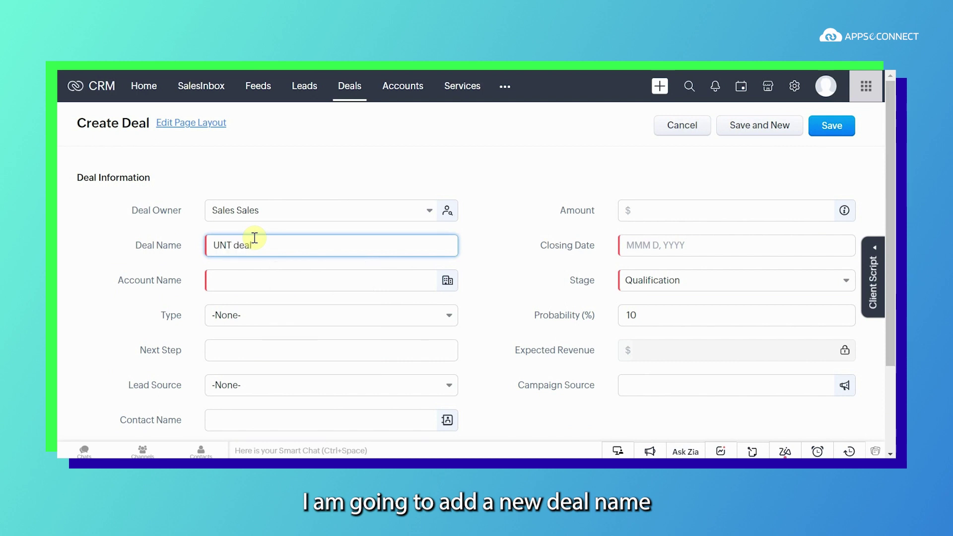
left_click(650, 211)
type("10000")
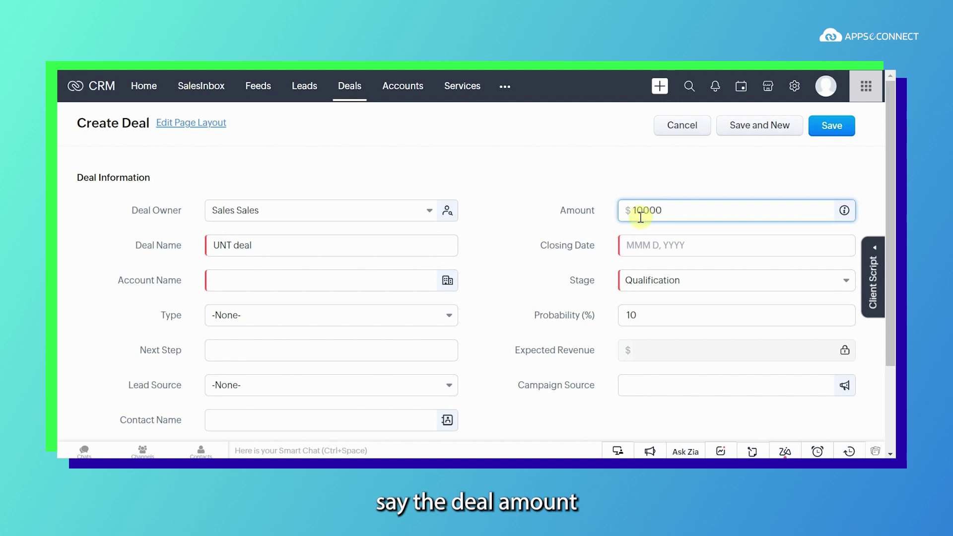
left_click(644, 245)
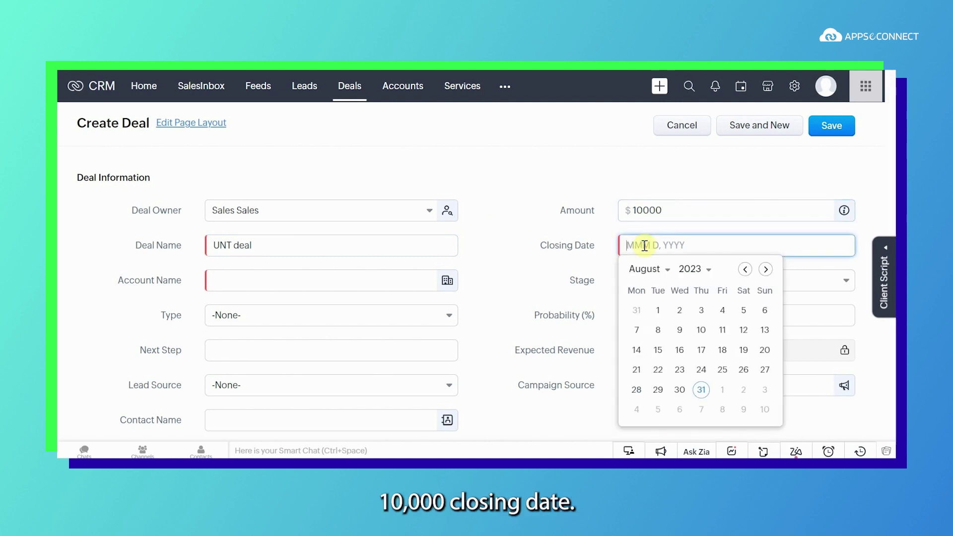
left_click(699, 391)
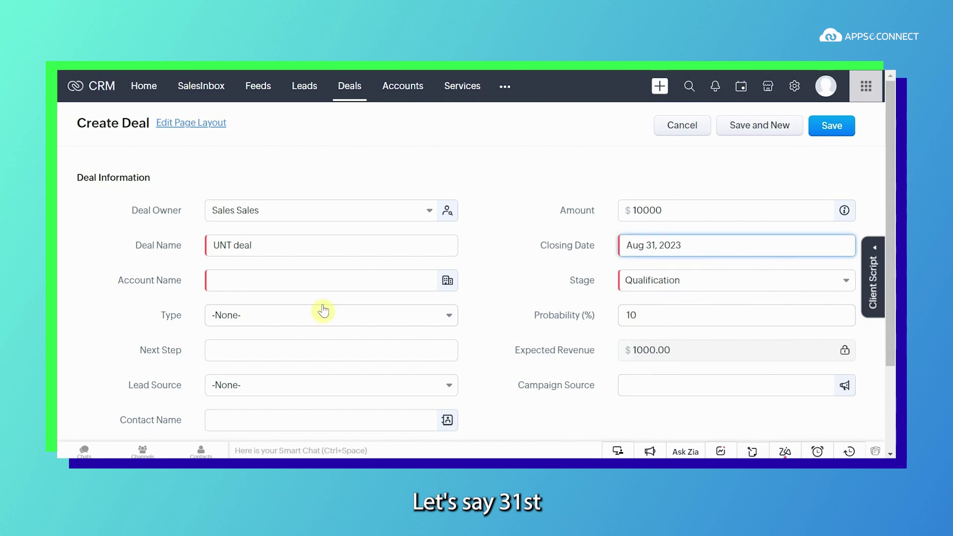
Step: Assign the deal to the UNT Corp account and set its type to Existing Business
left_click(244, 280)
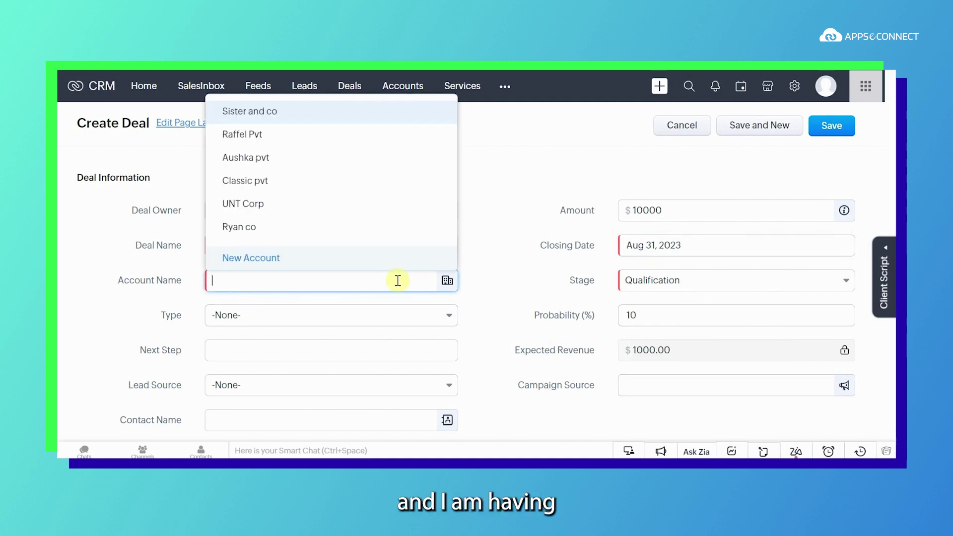
left_click(249, 206)
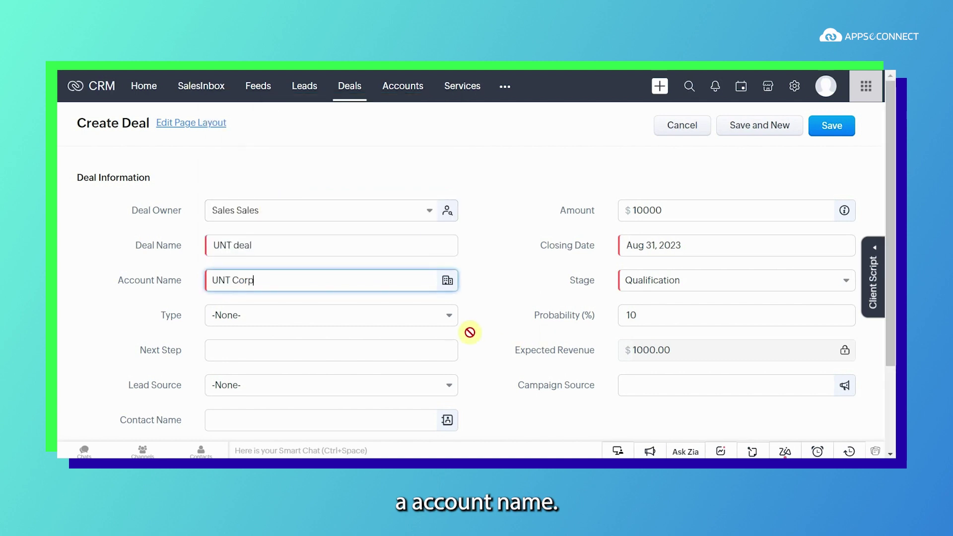
left_click(422, 315)
left_click(276, 364)
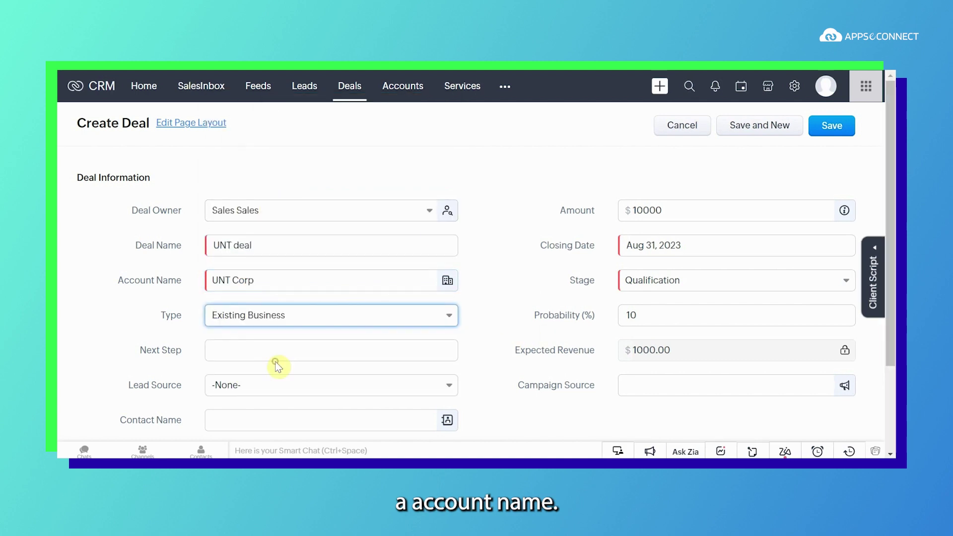
Step: Complete the deal with lead source Advertisement and the contact related to UNT Corp, and save it
scroll(445, 391, "down", 3)
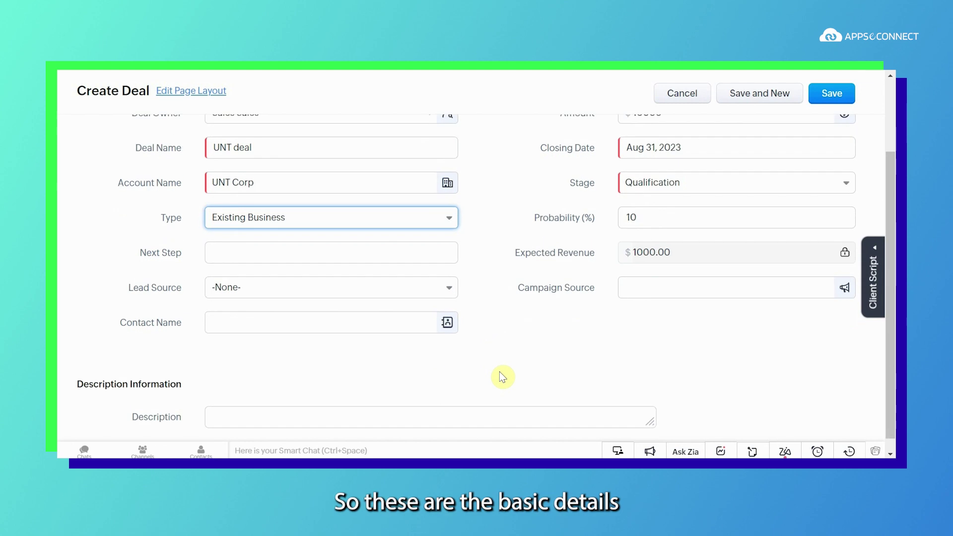
scroll(499, 373, "down", 1)
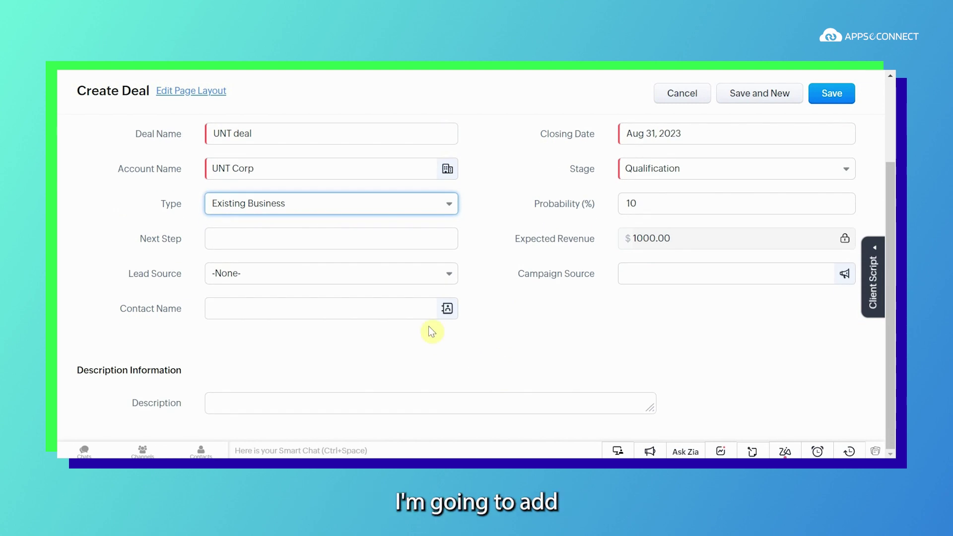
left_click(384, 273)
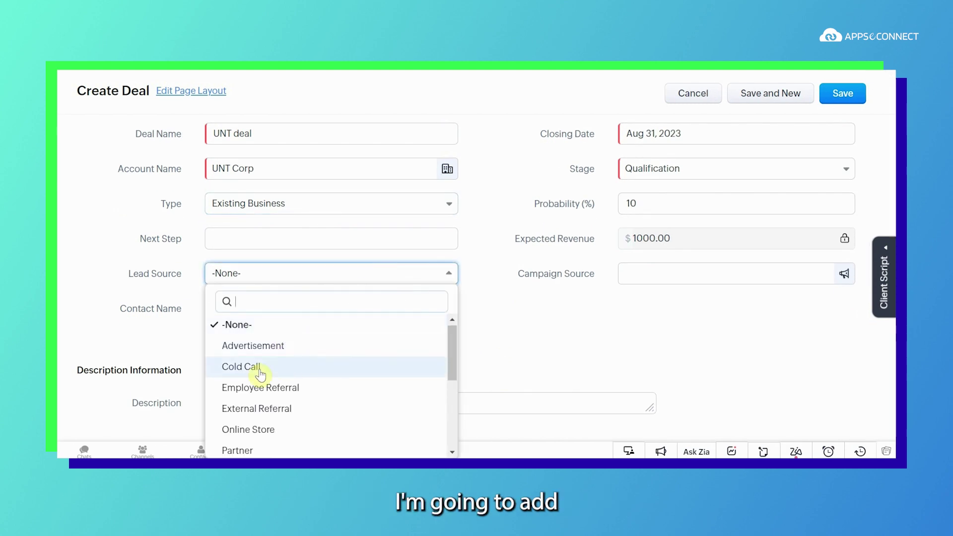
left_click(280, 350)
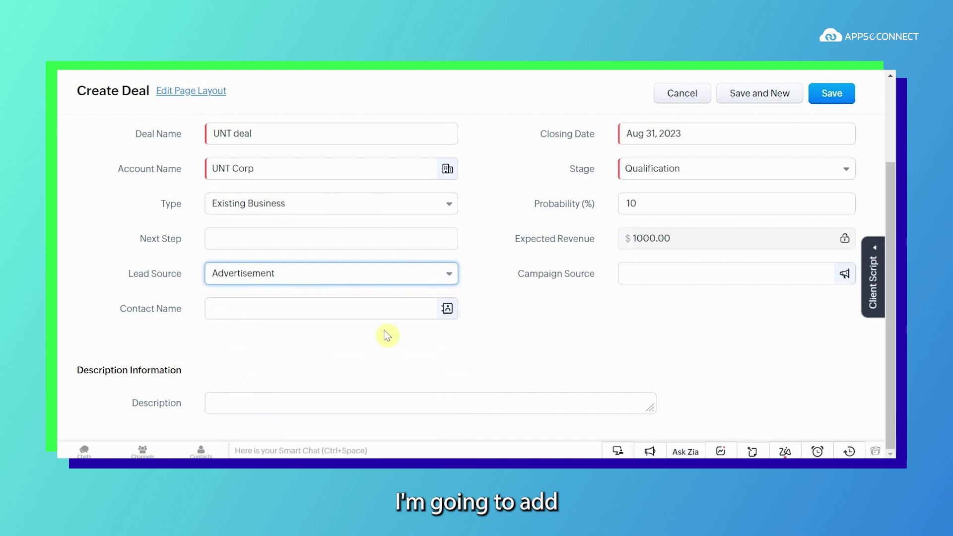
left_click(446, 312)
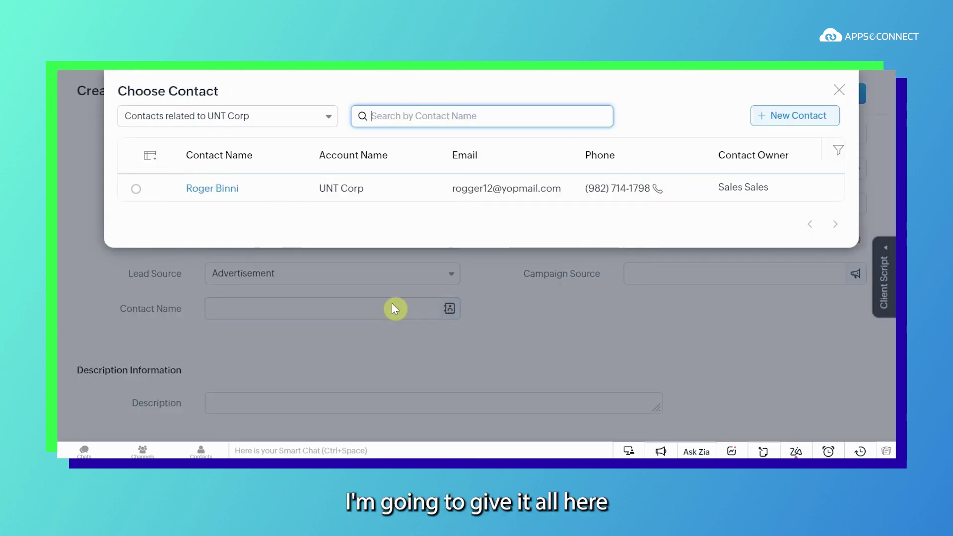
left_click(135, 189)
scroll(477, 303, "up", 3)
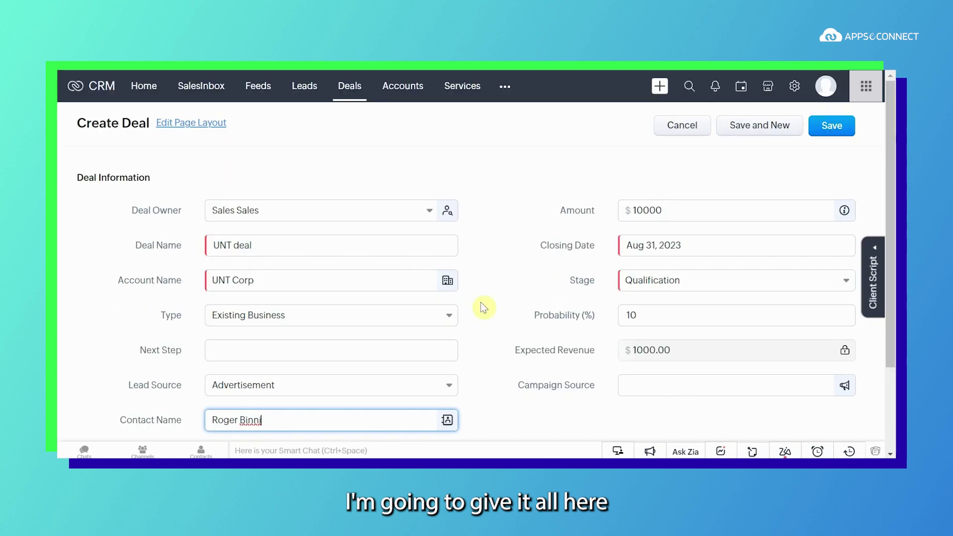
left_click(830, 128)
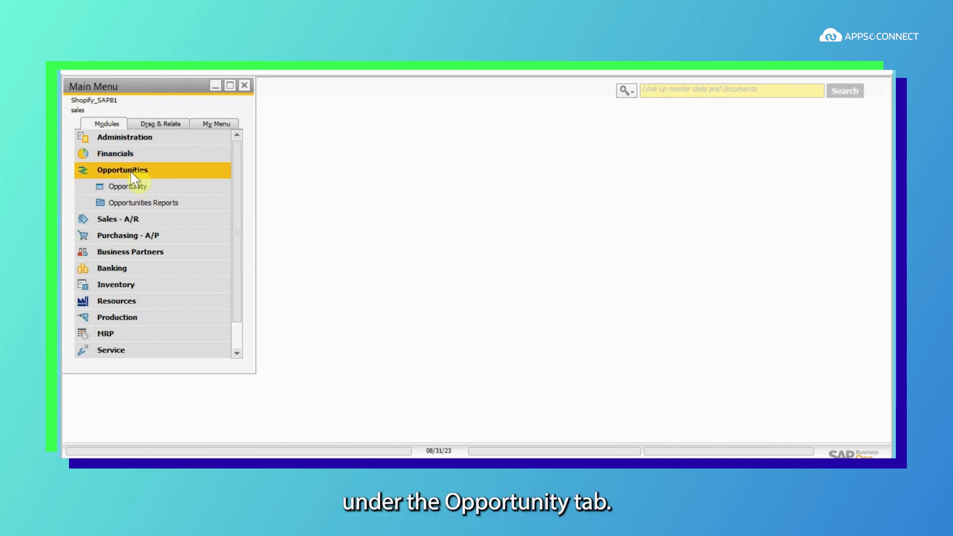
Step: Switch to SAP Business One and find the opportunity by the business partner name UNT
left_click(130, 186)
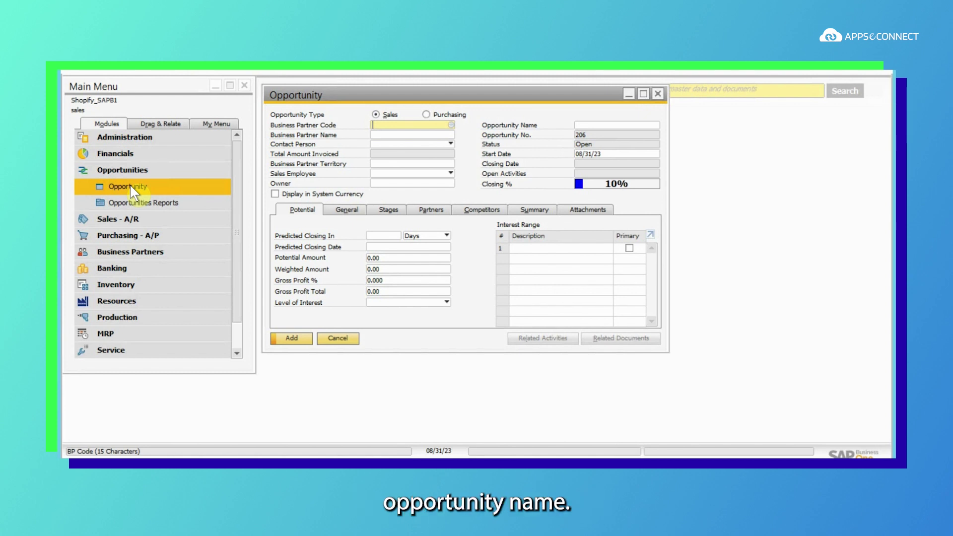
left_click(272, 70)
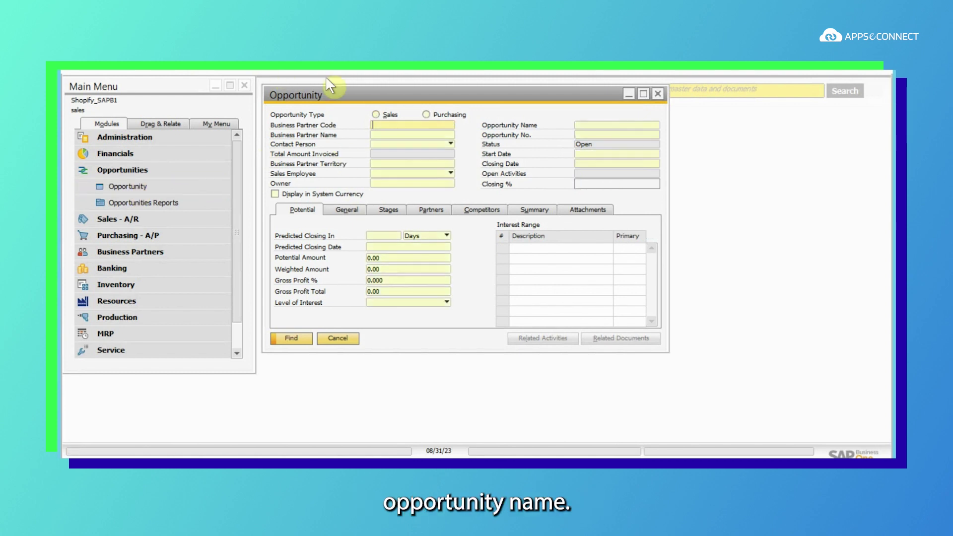
left_click(380, 135)
type("UNT")
key("Return")
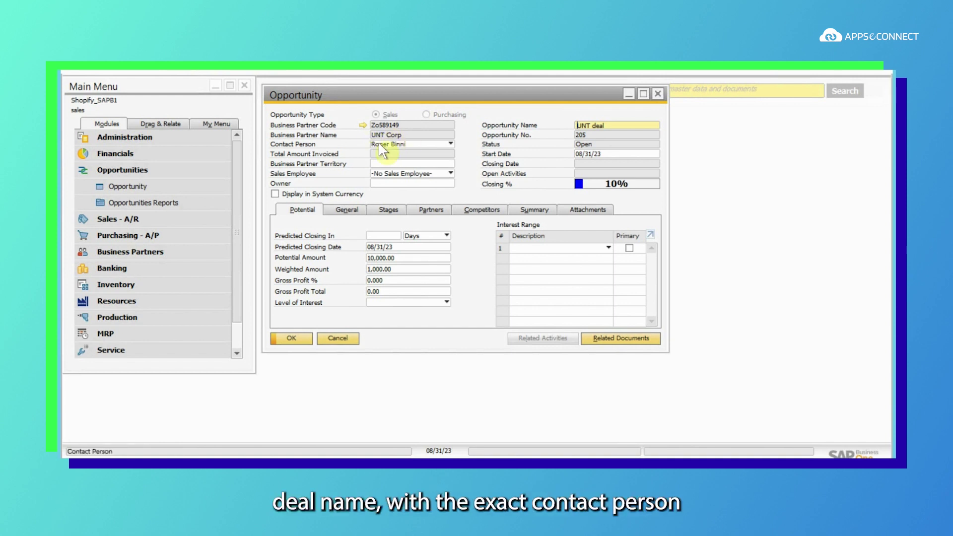
Step: Examine the UNT deal opportunity's potential amount, stages and user-defined fields
left_click(369, 257)
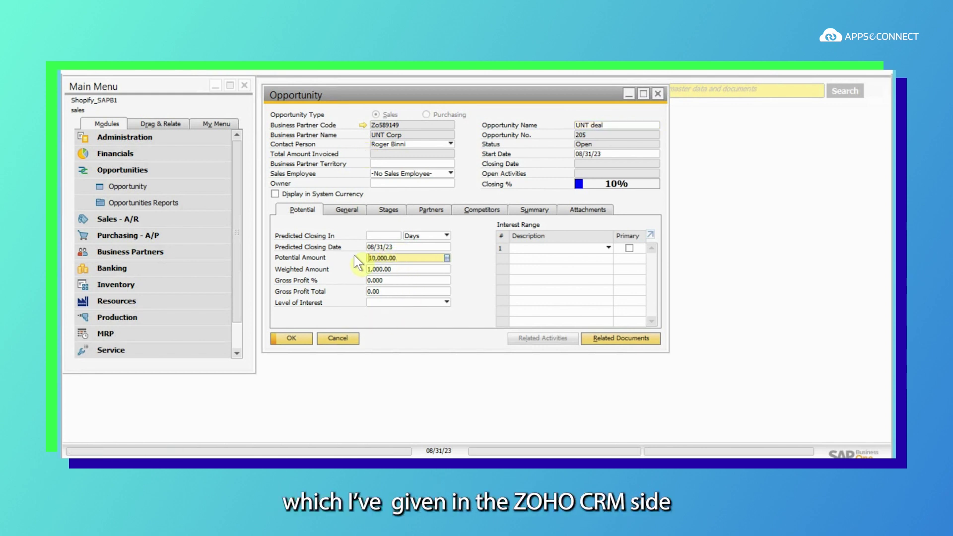
left_click(391, 211)
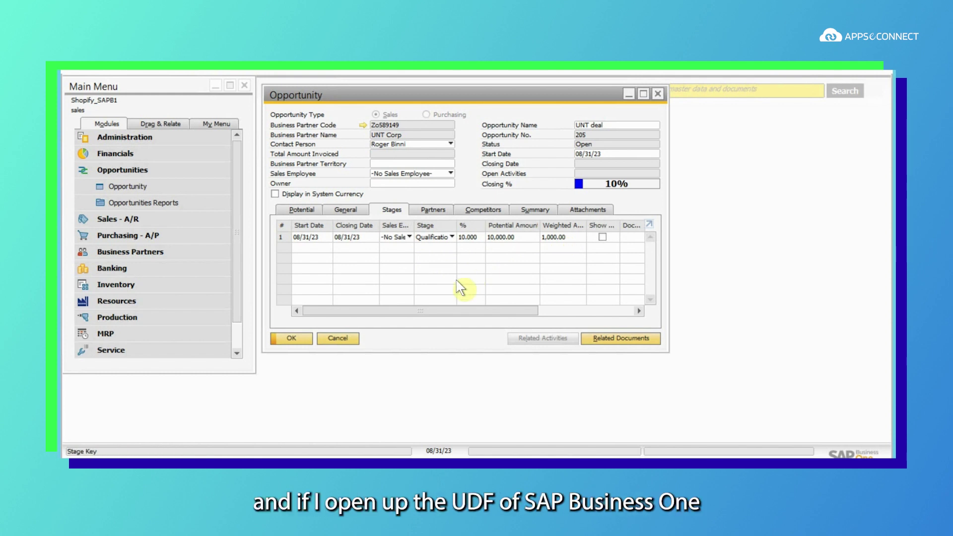
key("ctrl+shift+u")
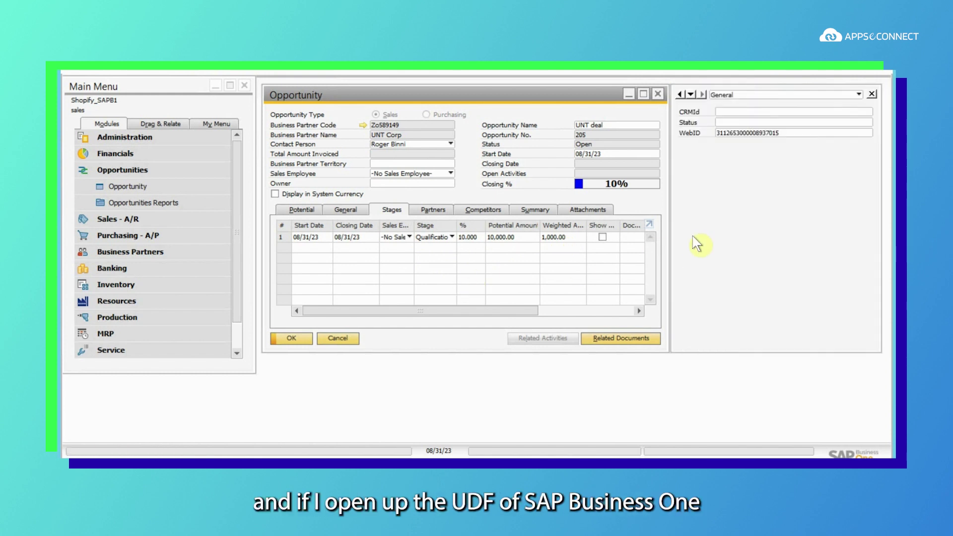
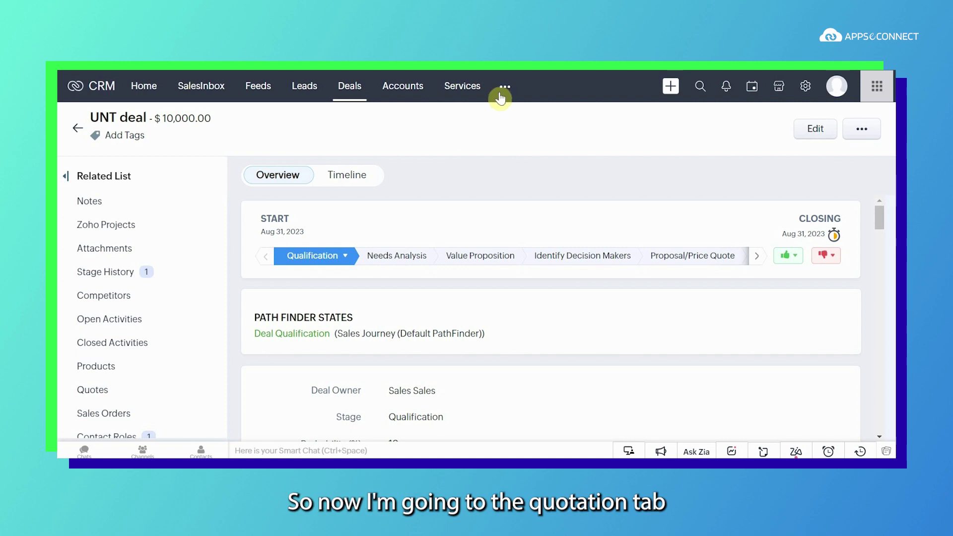
Step: Switch to Zoho CRM and create a new quote with the subject UNT new quote
left_click(504, 88)
type("quote")
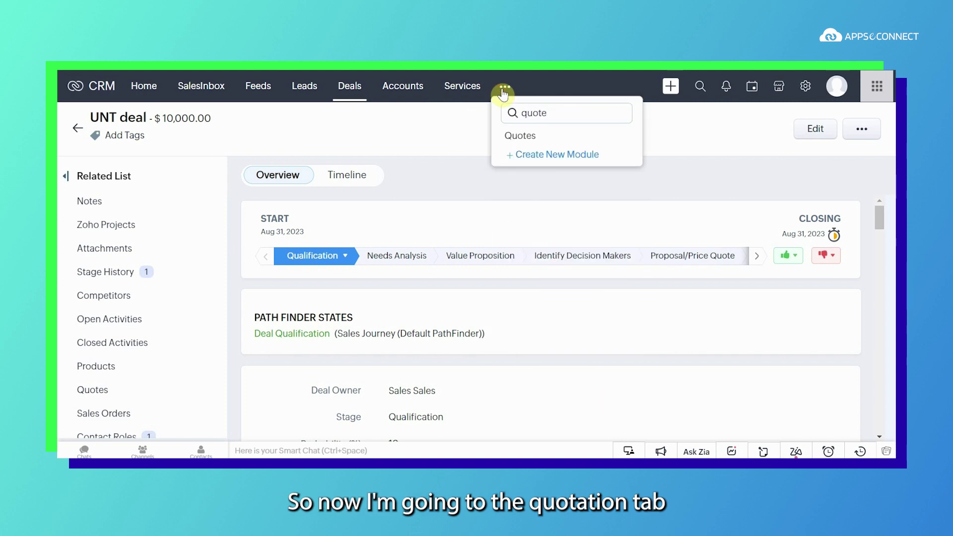
left_click(521, 133)
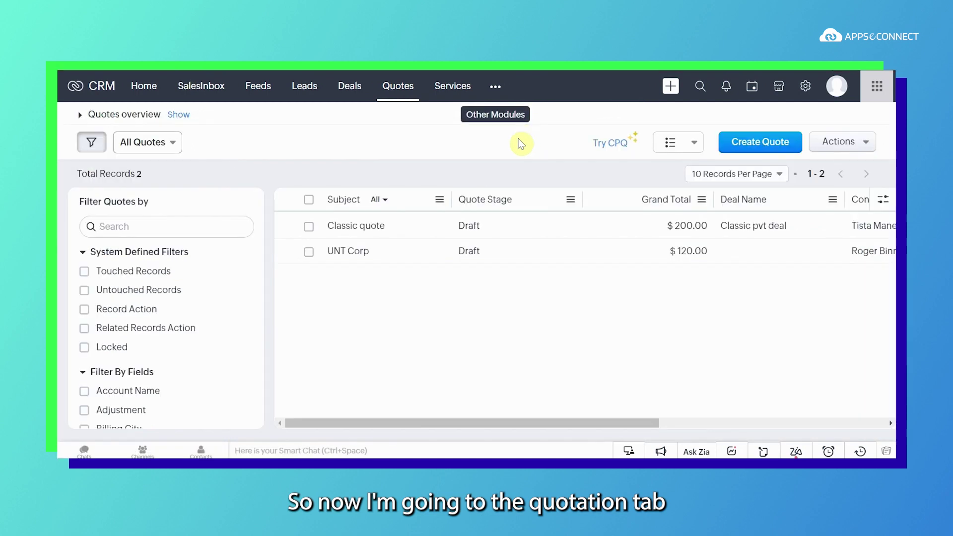
left_click(729, 148)
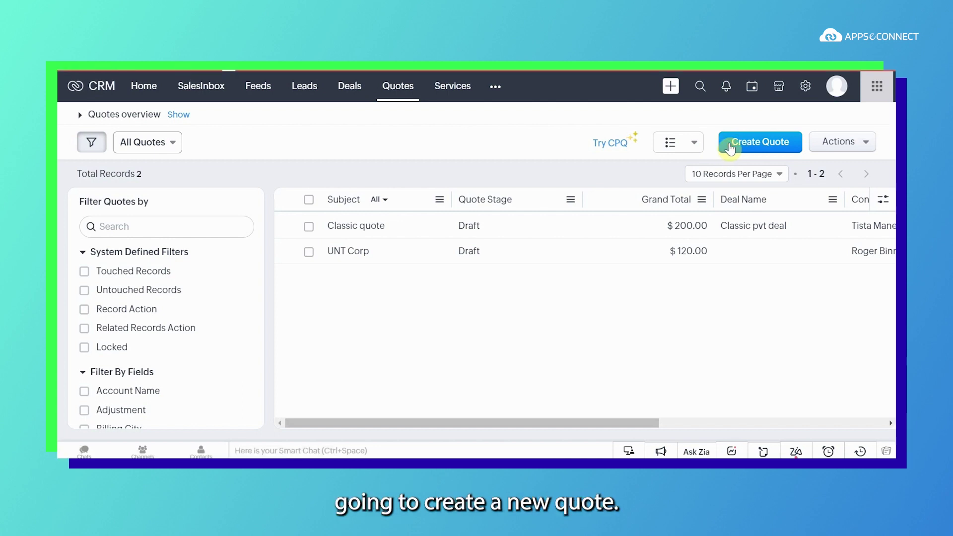
left_click(243, 241)
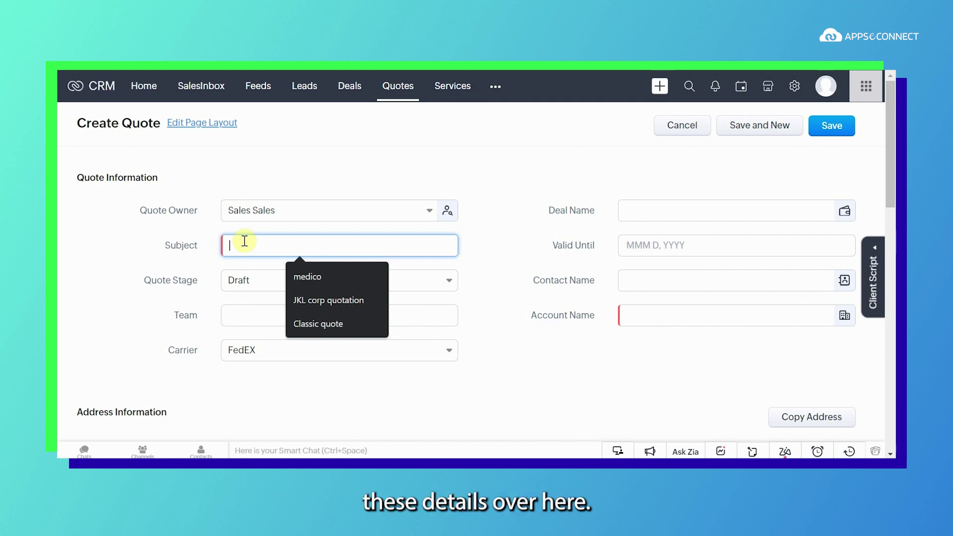
type("UNT new quote")
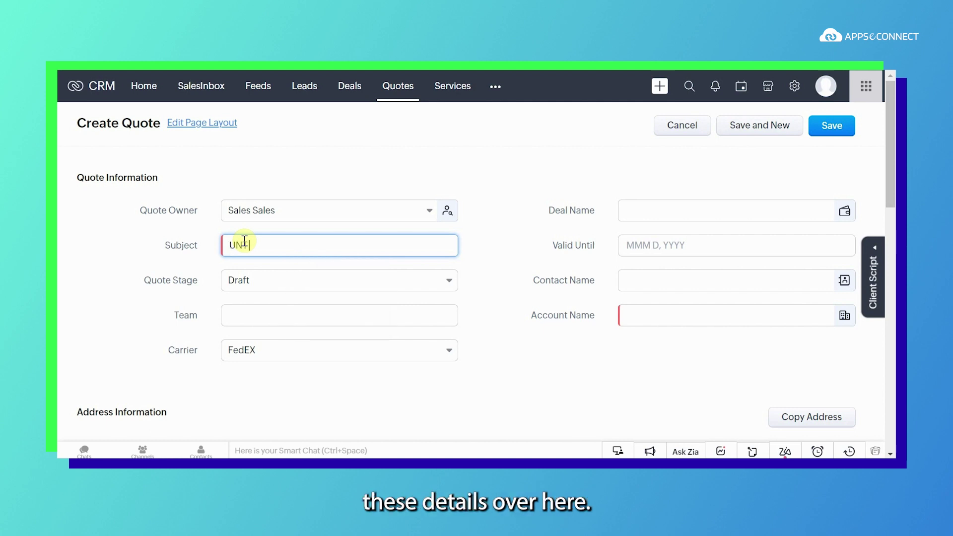
Step: Link the quote to the UNT deal, make it valid until Aug 31, 2023, and assign the UNT Corp contact
left_click(783, 217)
left_click(155, 189)
left_click(695, 239)
left_click(701, 390)
left_click(636, 280)
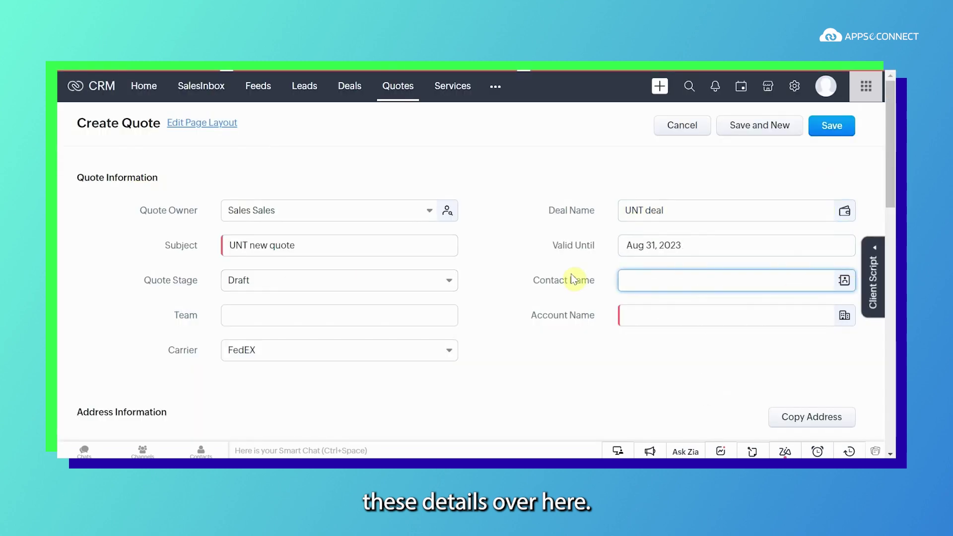
left_click(209, 226)
Step: Add the product Gold plated ring (AMARPRD789) to the quoted items, review the addresses, and save the quote
scroll(532, 358, "down", 6)
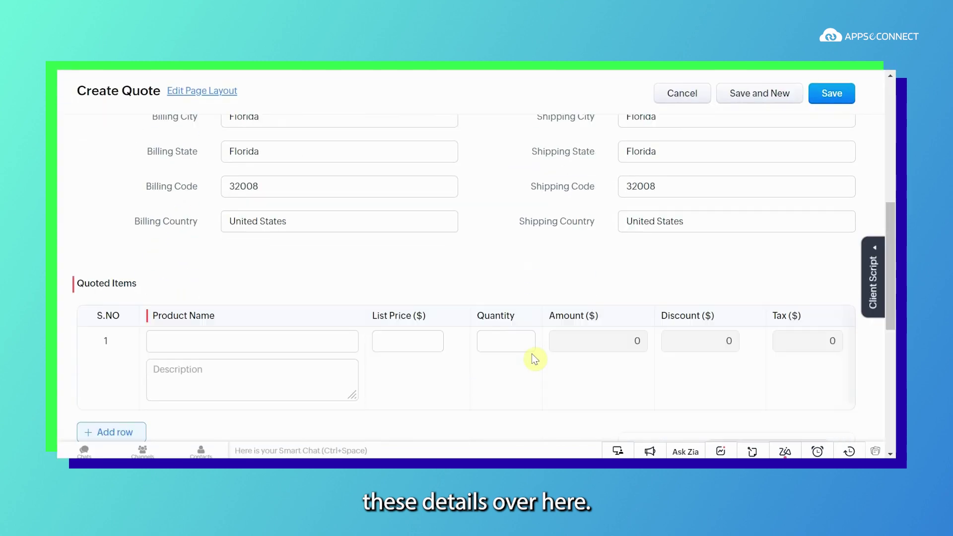
left_click(344, 295)
left_click(193, 188)
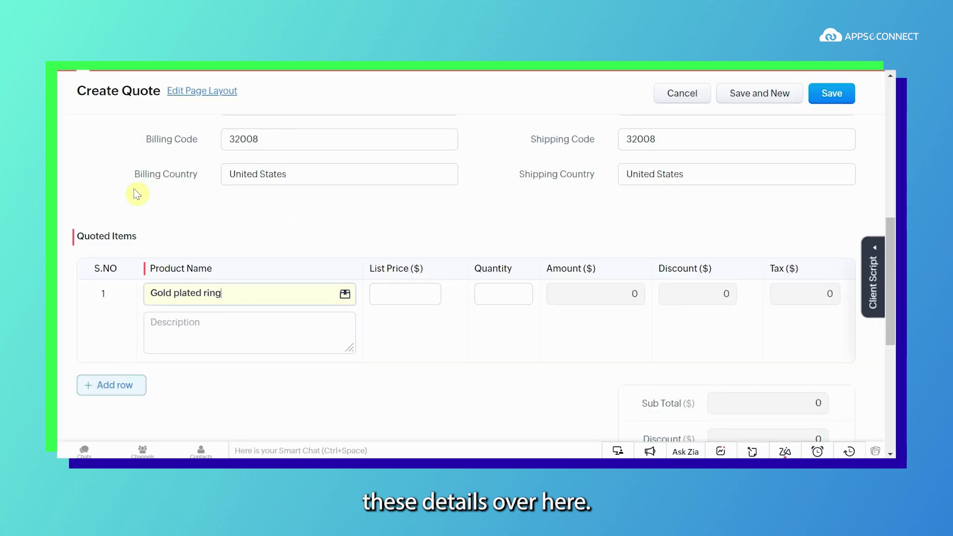
scroll(571, 298, "up", 7)
scroll(561, 333, "down", 3)
scroll(562, 333, "down", 1)
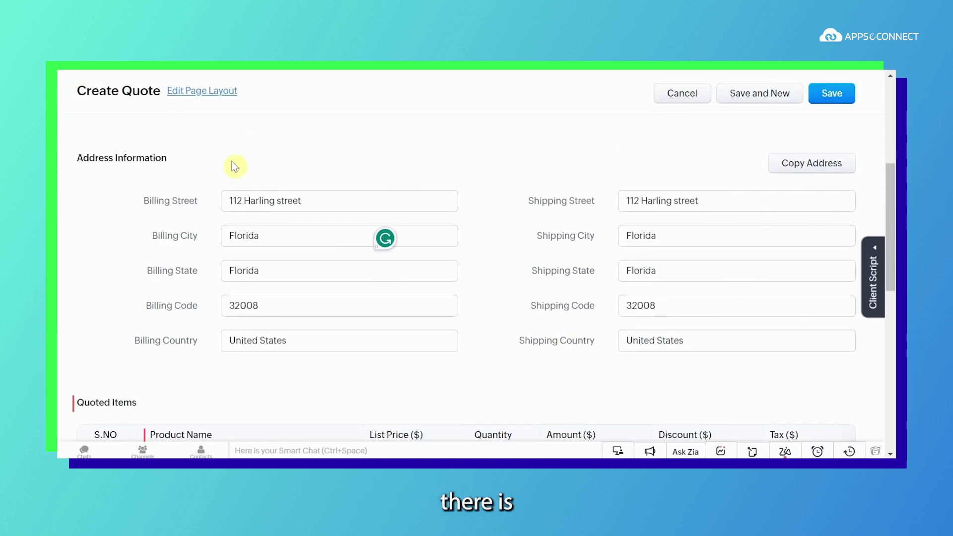
scroll(481, 288, "down", 3)
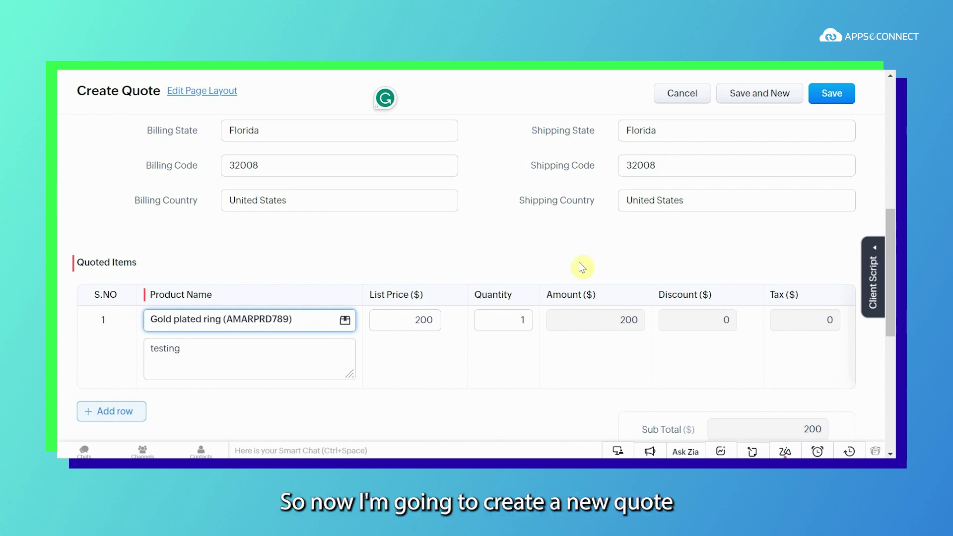
left_click(828, 99)
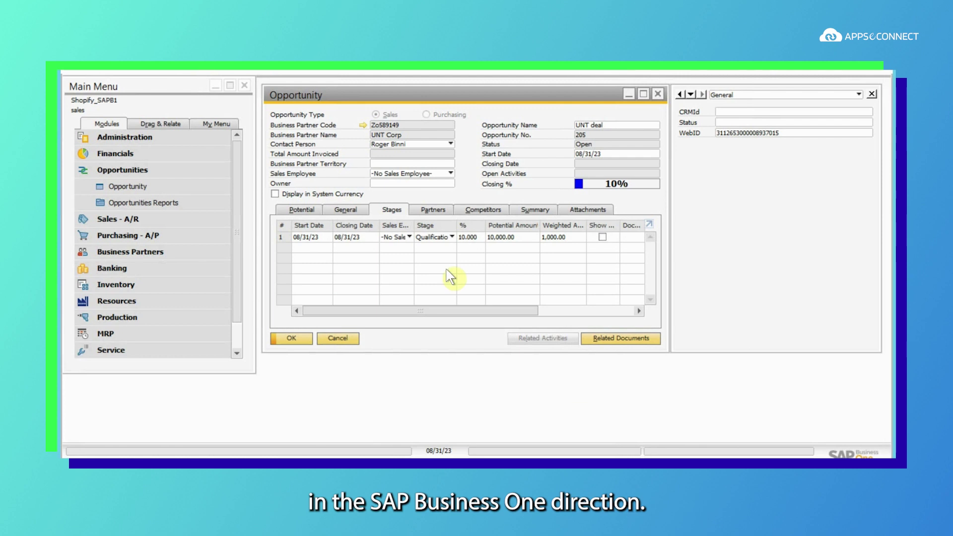
Step: Switch to SAP Business One, close the opportunity, and open the Sales Quotation form
left_click(657, 94)
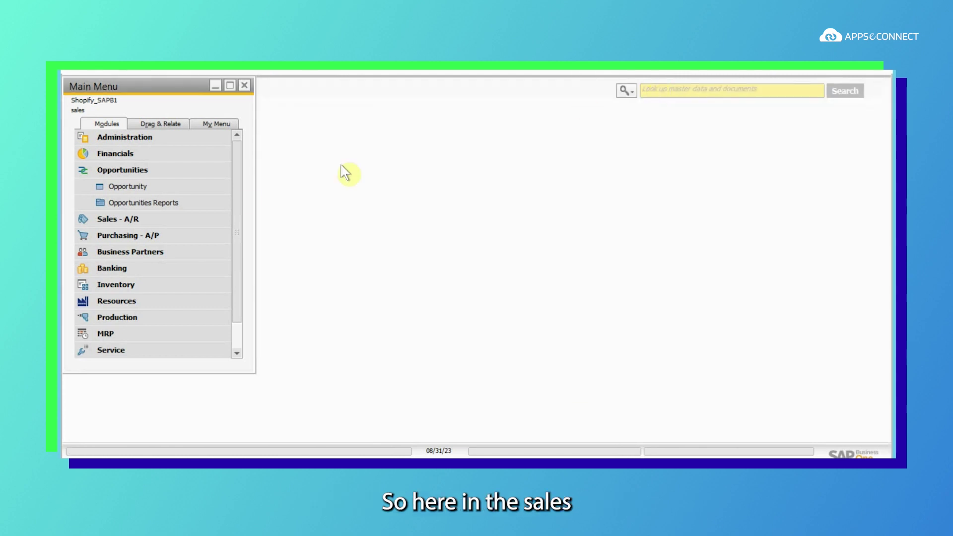
left_click(178, 164)
left_click(177, 164)
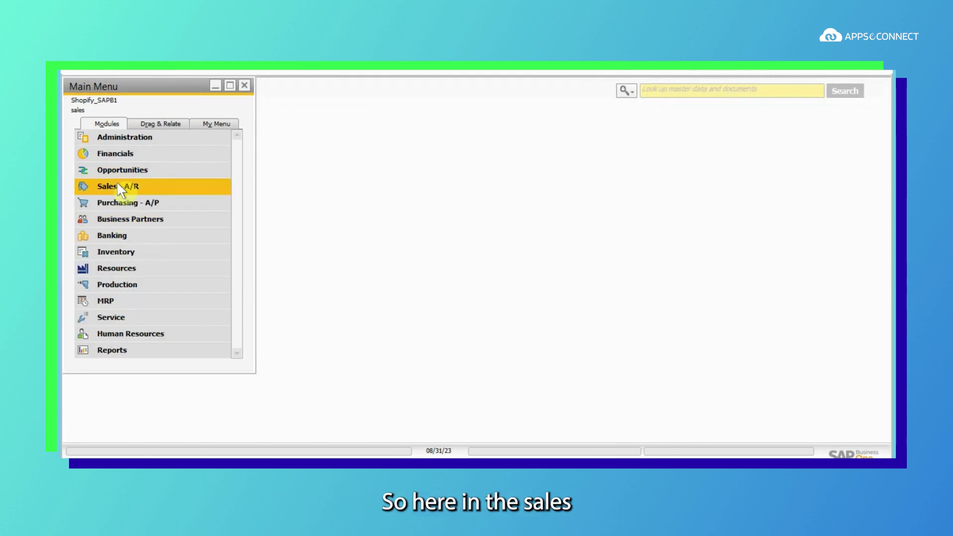
left_click(117, 184)
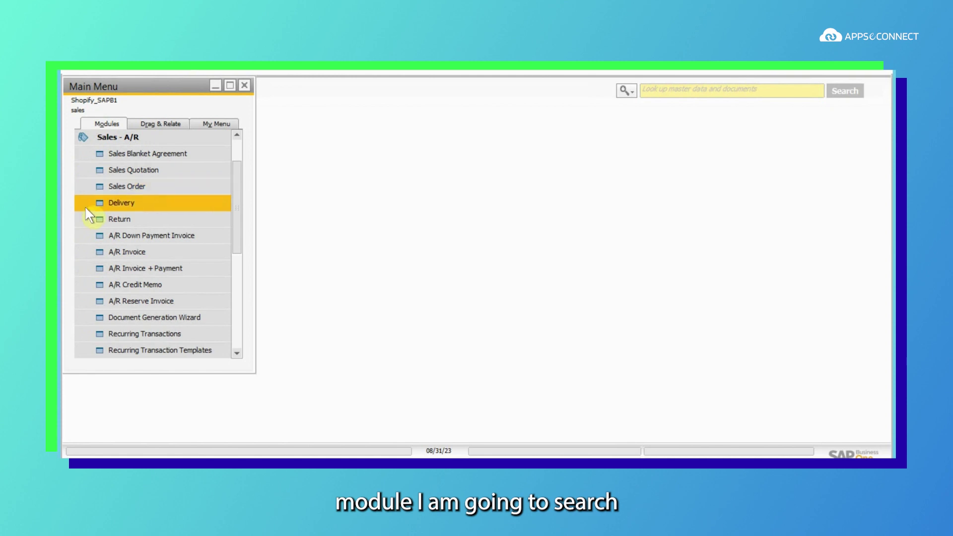
left_click(144, 169)
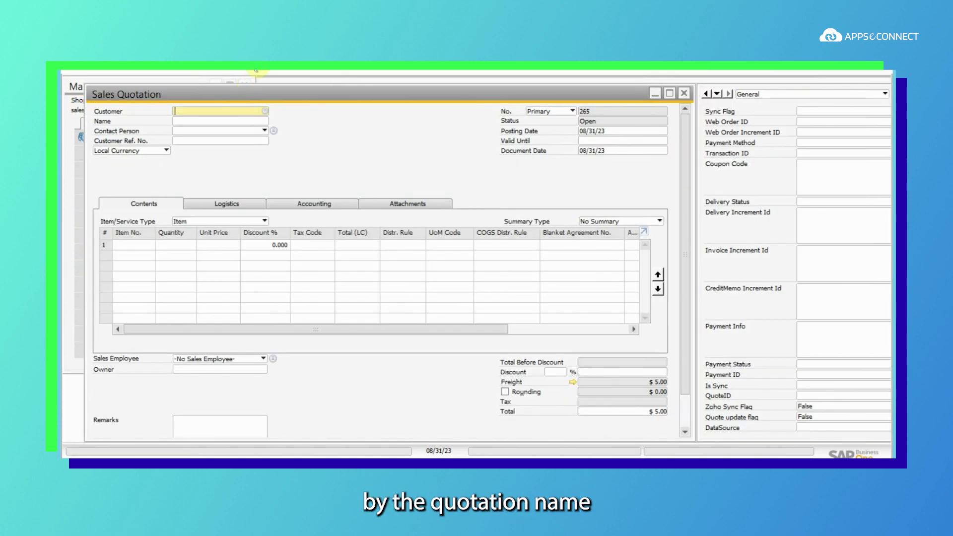
Step: Find the sales quotation by the name UNT, open the one dated 08/31/23, and review its contents and logistics
left_click(278, 75)
left_click(197, 122)
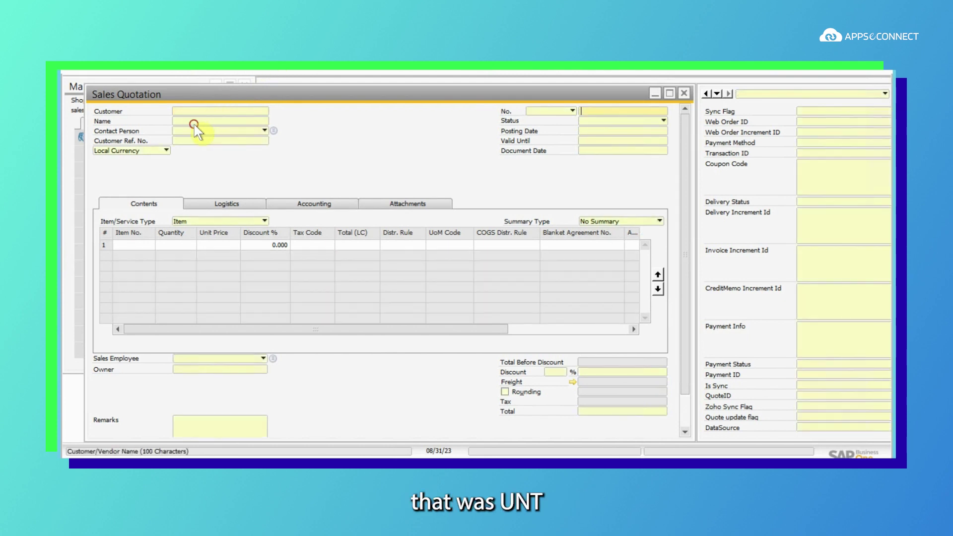
type("UNT")
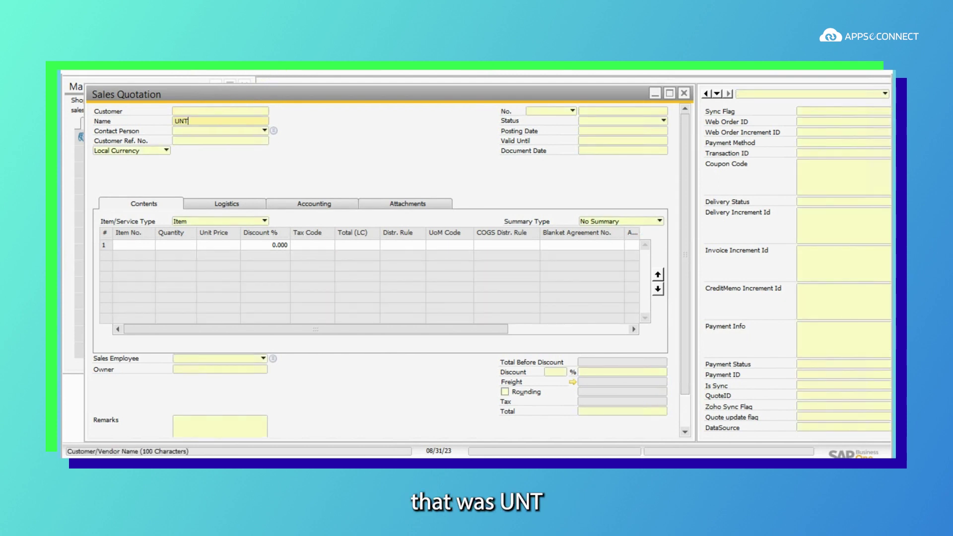
key("Return")
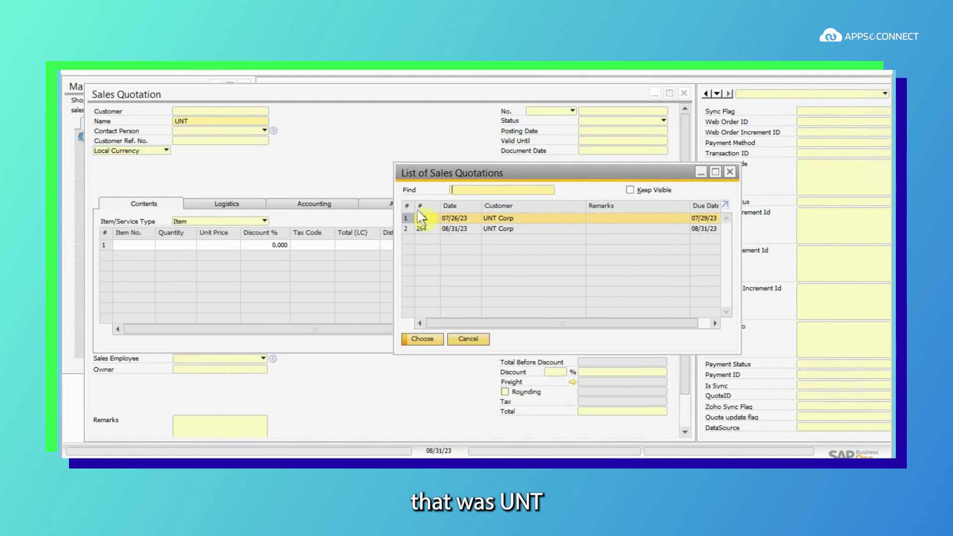
left_click(422, 229)
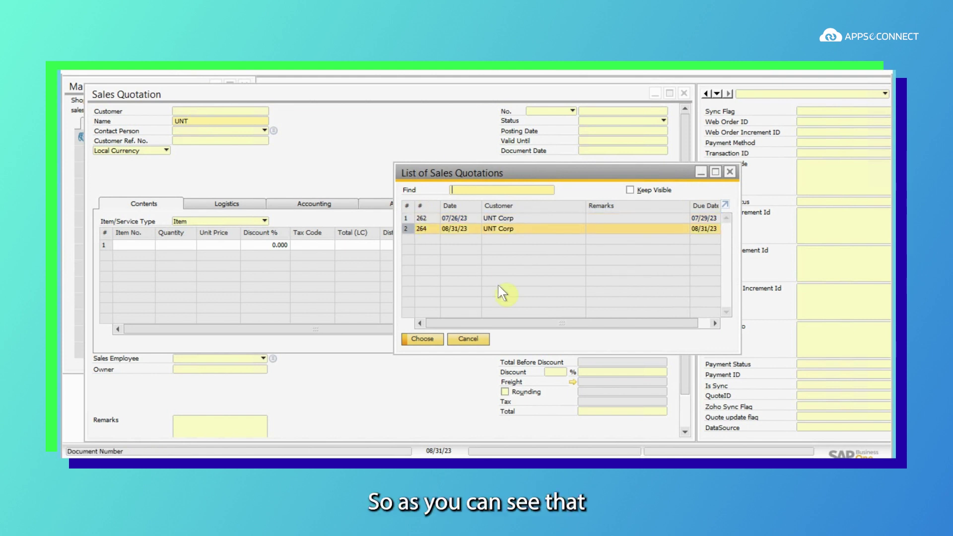
left_click(427, 339)
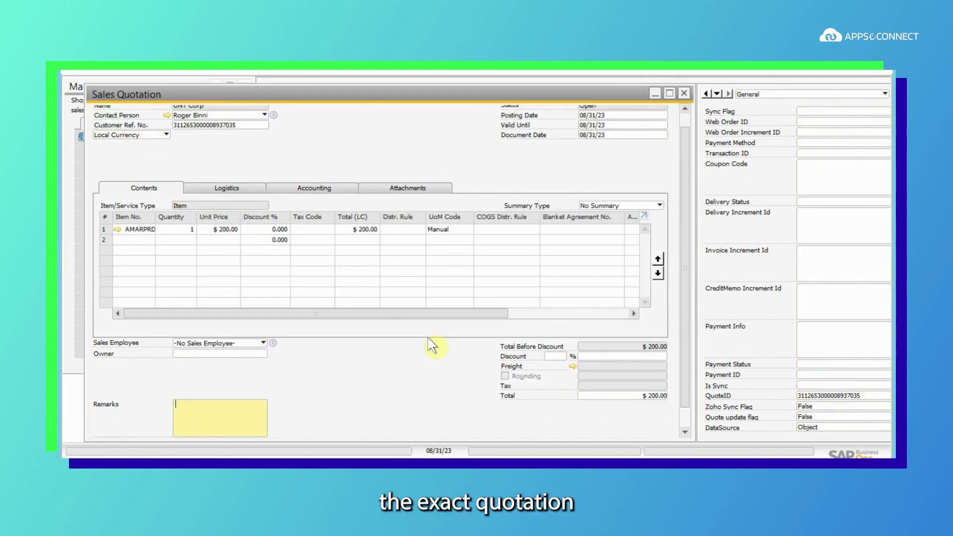
left_click_drag(684, 179, 686, 133)
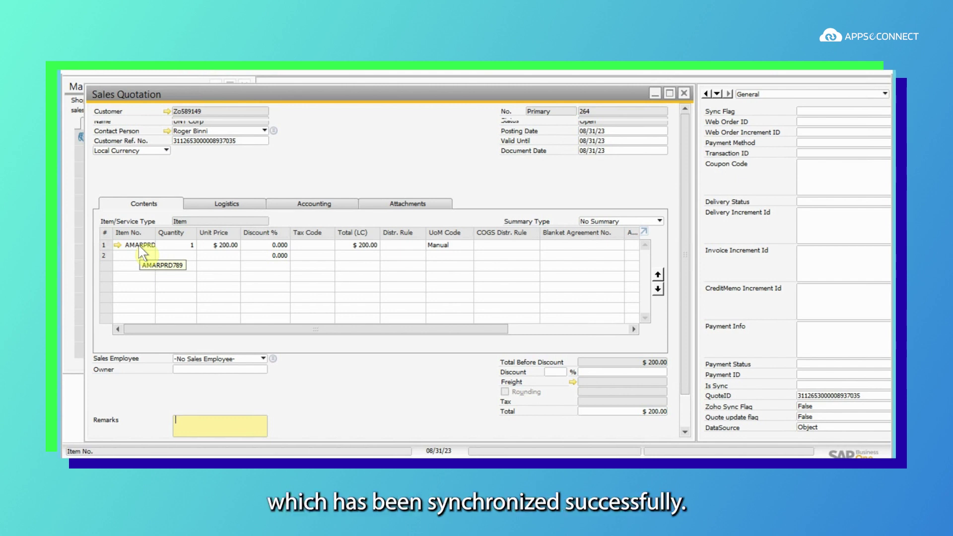
left_click(227, 203)
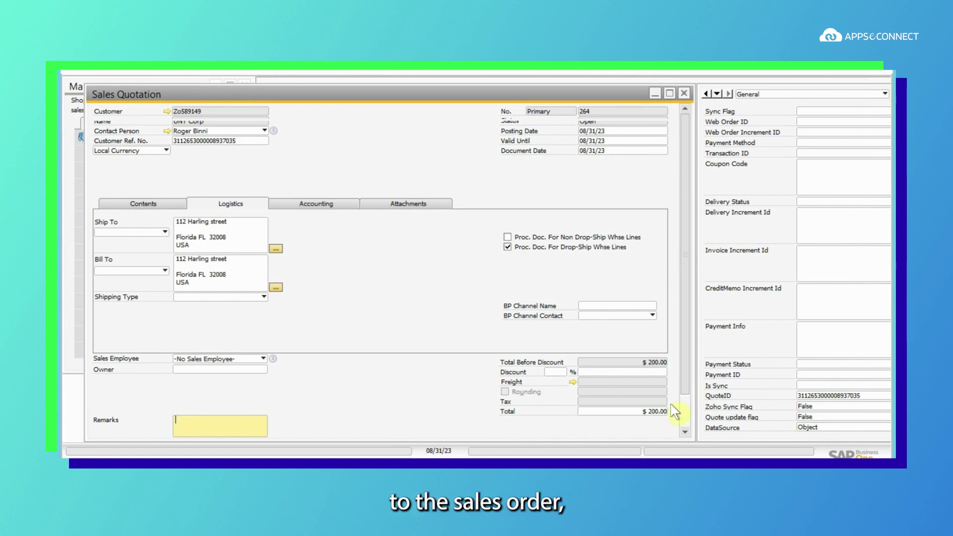
Step: Copy the quotation to a sales order and try to add the order
scroll(682, 410, "down", 2)
left_click(645, 422)
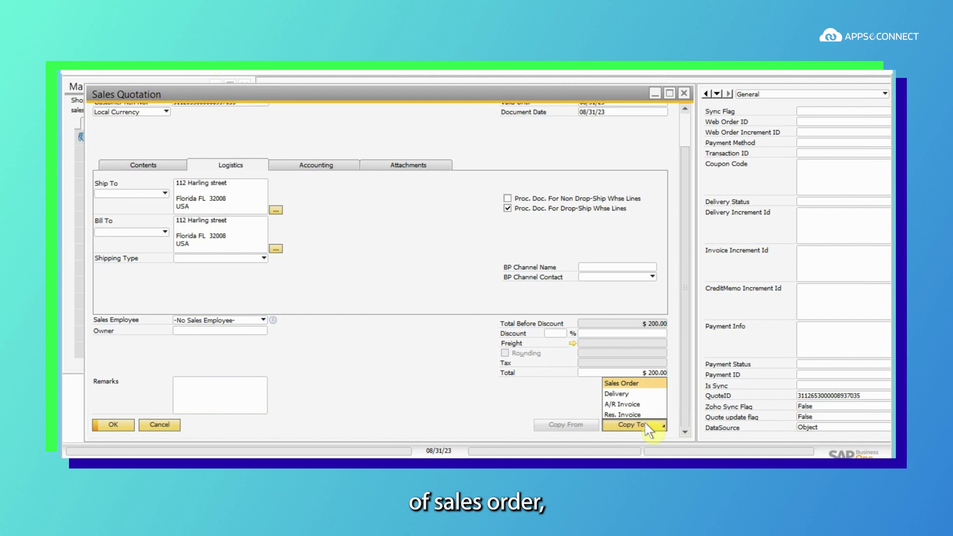
left_click(639, 386)
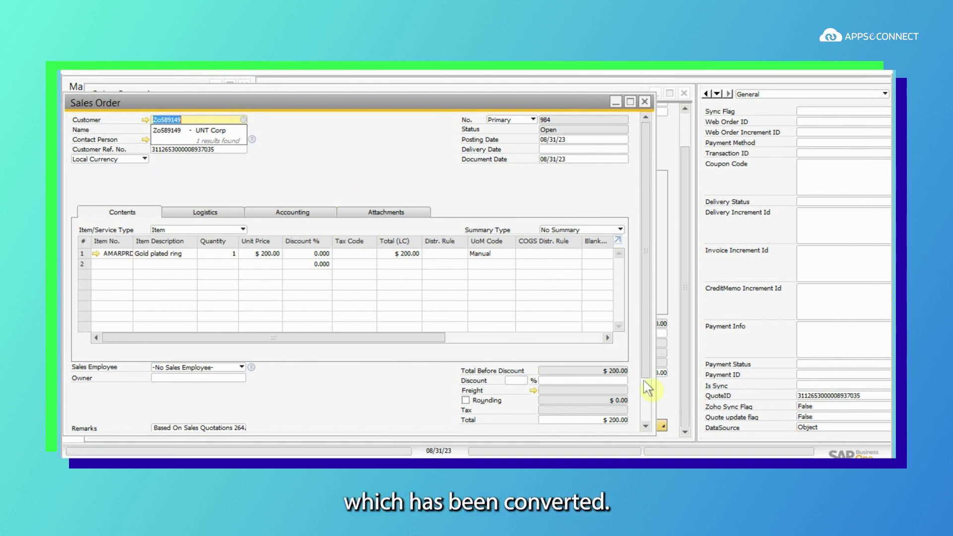
scroll(647, 398, "down", 3)
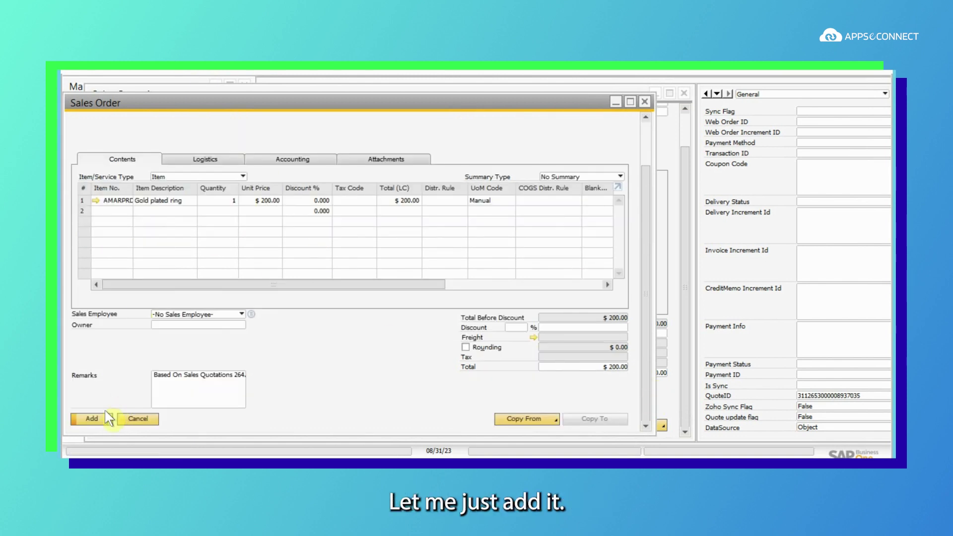
left_click(91, 420)
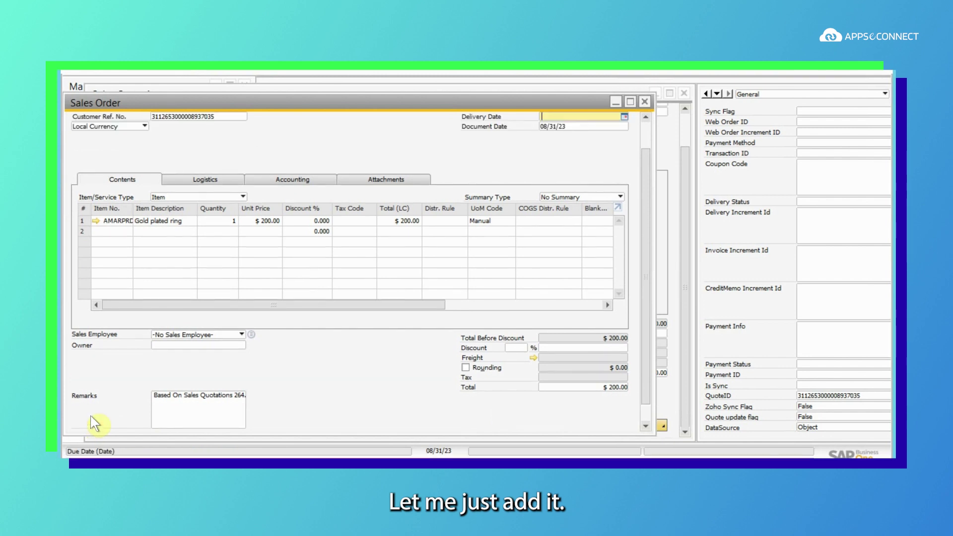
Step: Set the sales order's delivery date to 08/31/23, apply it to the existing rows, and add the order
left_click(624, 117)
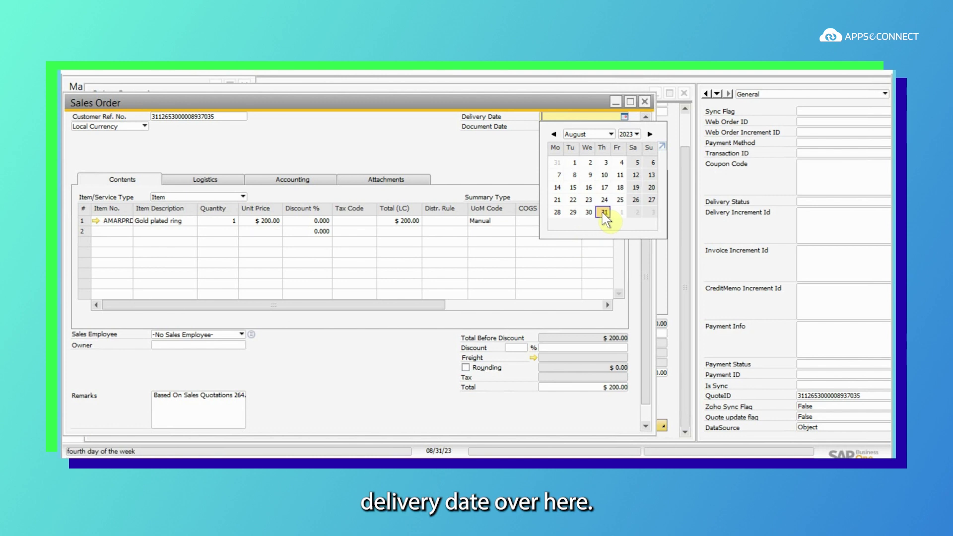
left_click(603, 212)
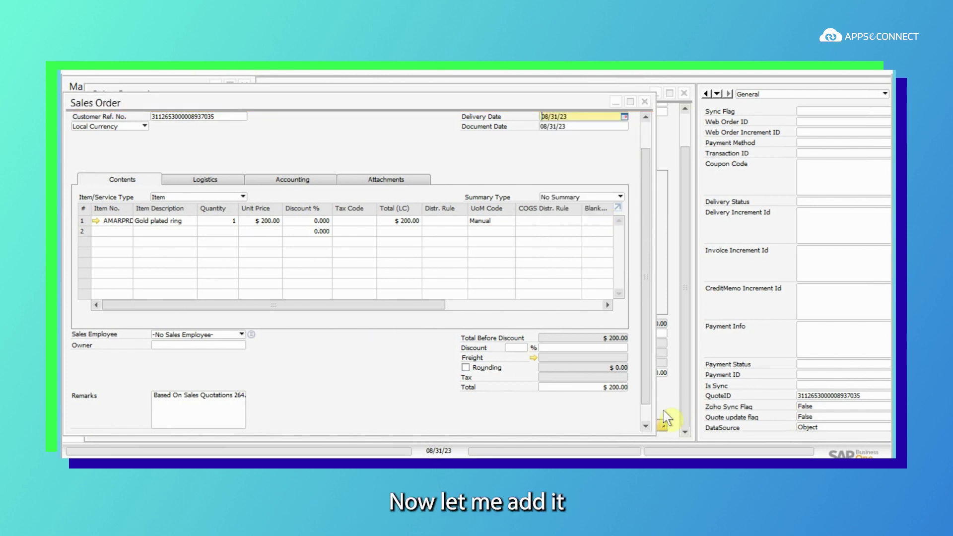
scroll(636, 413, "down", 2)
left_click(94, 419)
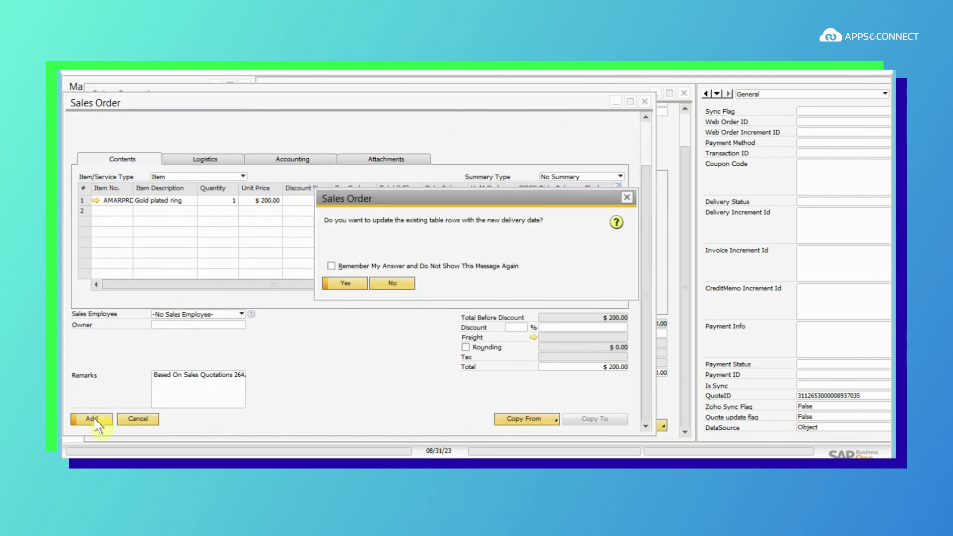
left_click(342, 283)
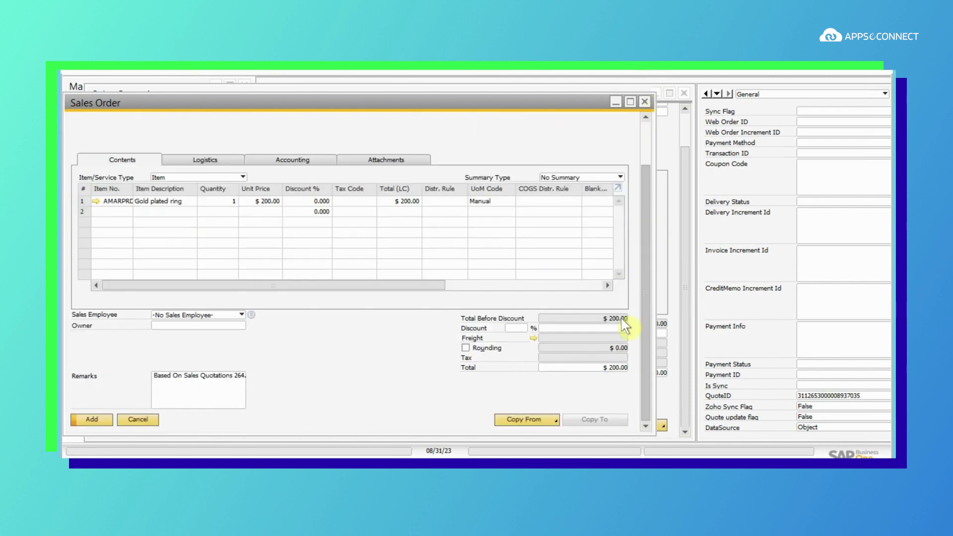
left_click(95, 419)
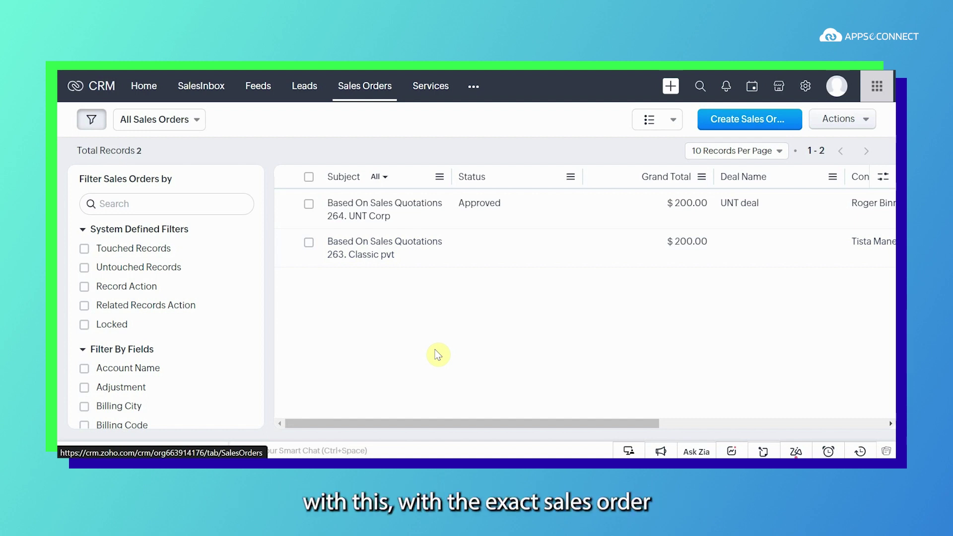
Step: In Zoho CRM, open the UNT Corp sales order based on quotation 264 and examine its details, ordered items and totals
left_click(358, 209)
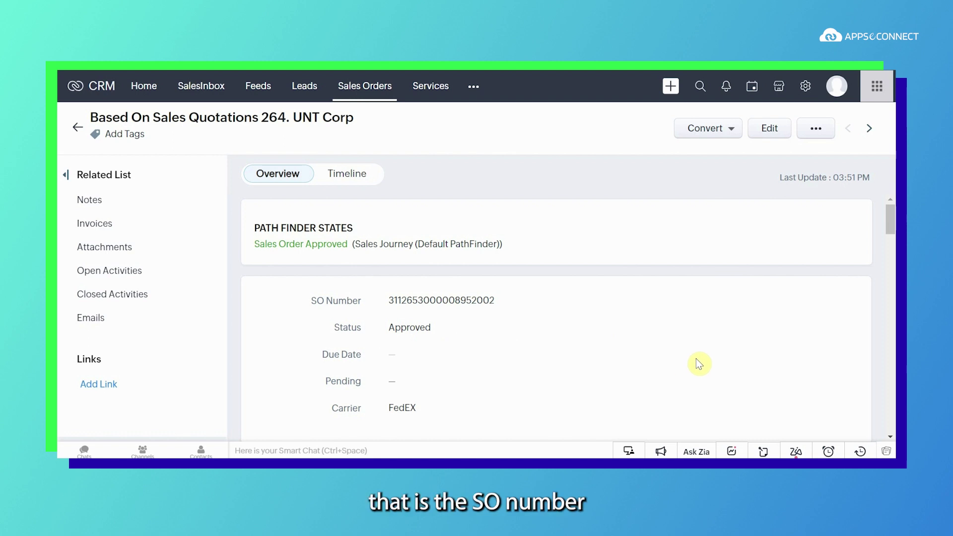
scroll(698, 362, "down", 3)
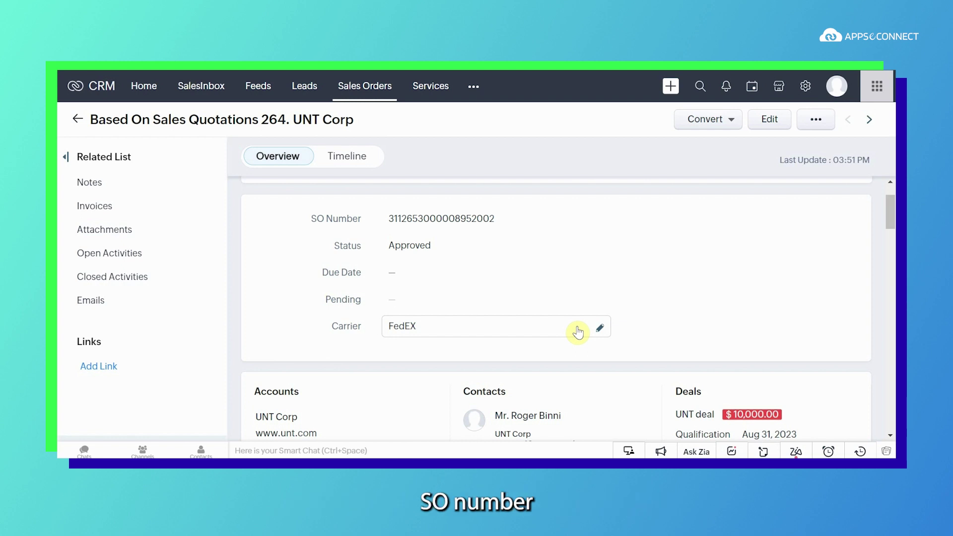
scroll(466, 370, "down", 3)
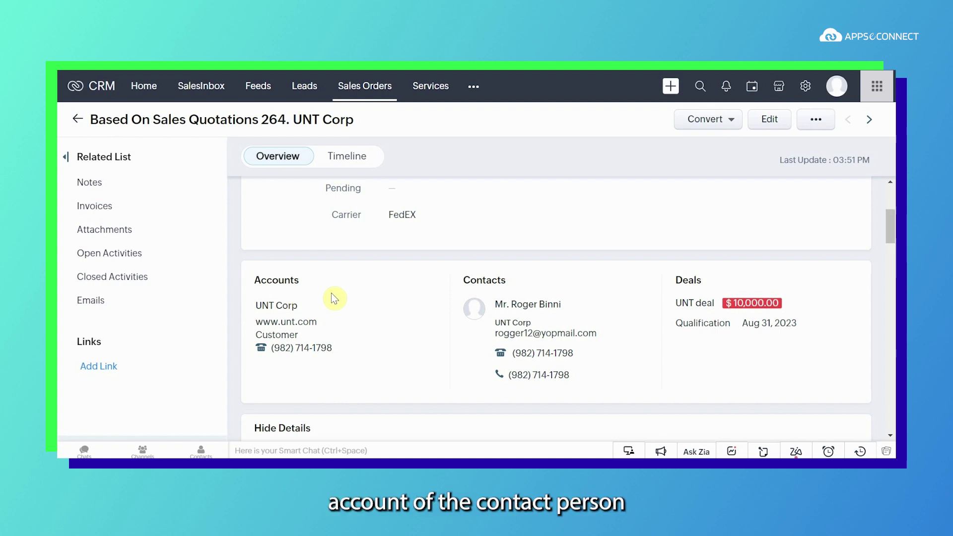
scroll(681, 371, "down", 4)
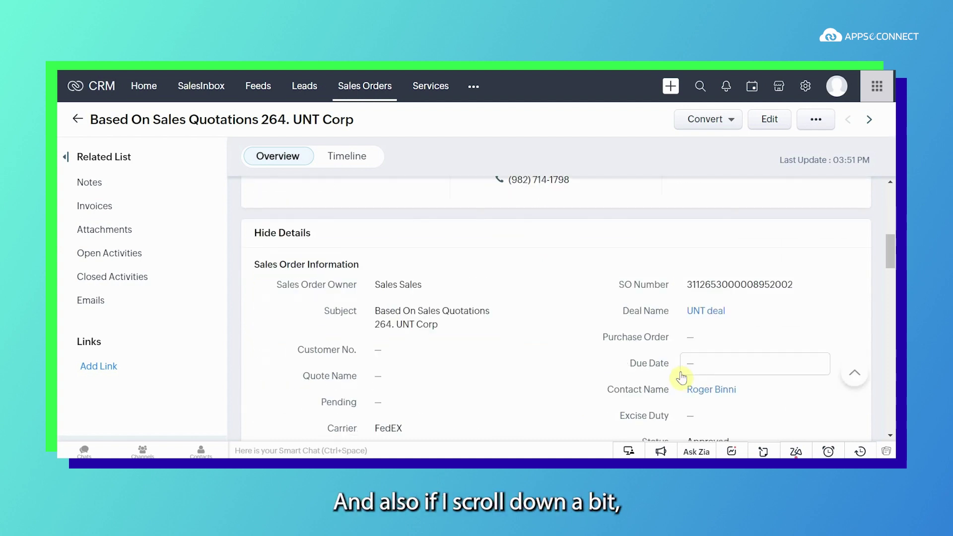
scroll(681, 378, "down", 2)
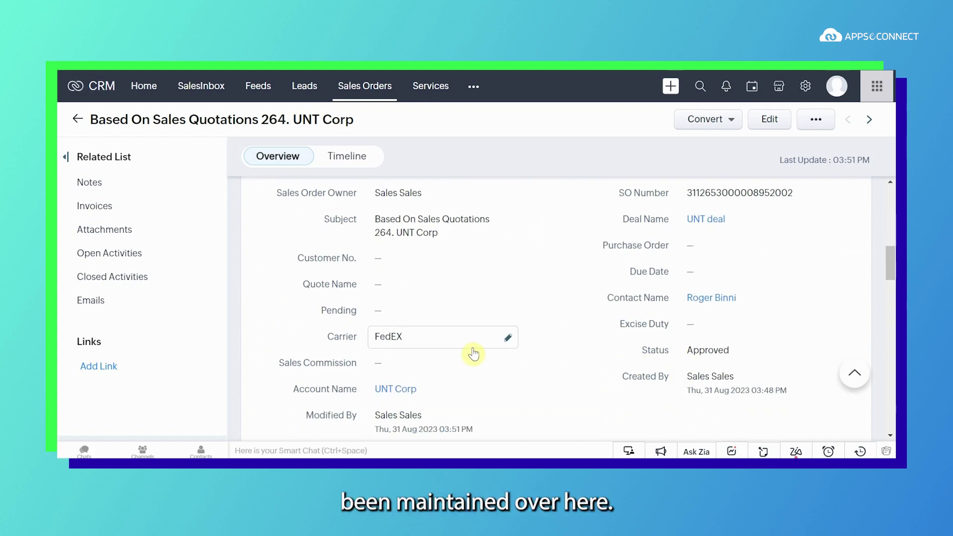
left_click_drag(891, 263, 892, 324)
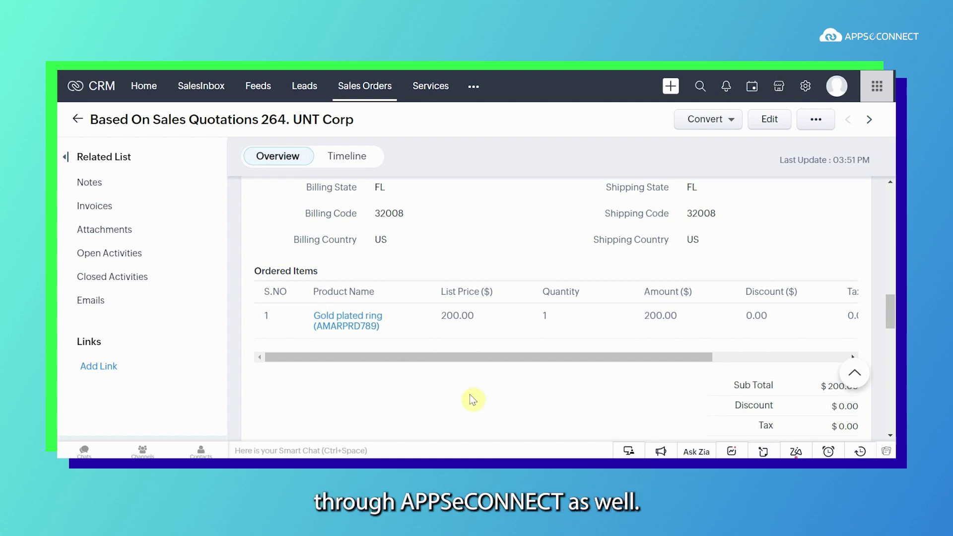
scroll(469, 394, "down", 5)
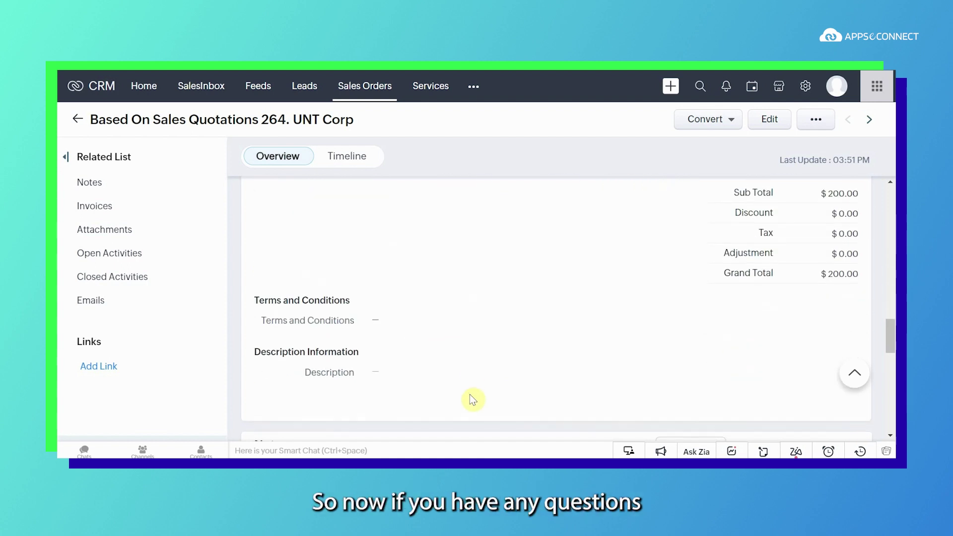